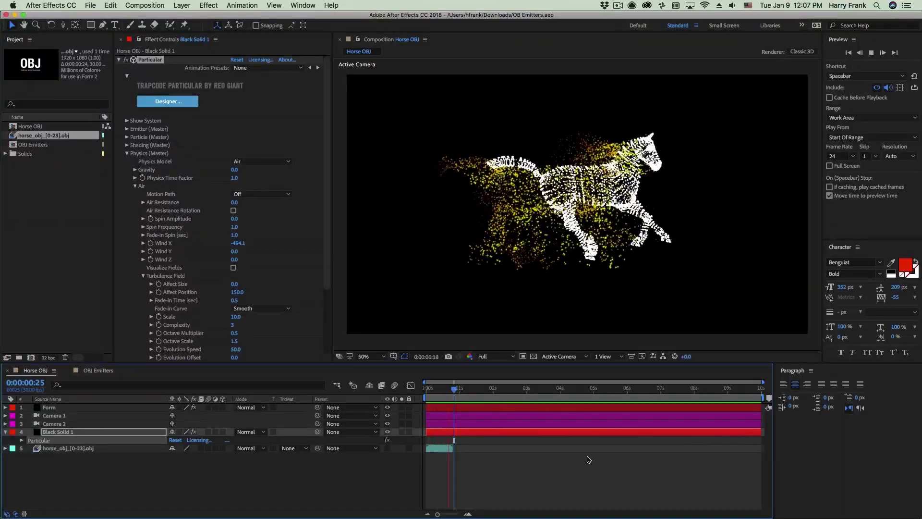
Stop the horse preview and move the playhead to 0:00:04:24.
left_click(523, 390)
left_click(523, 391)
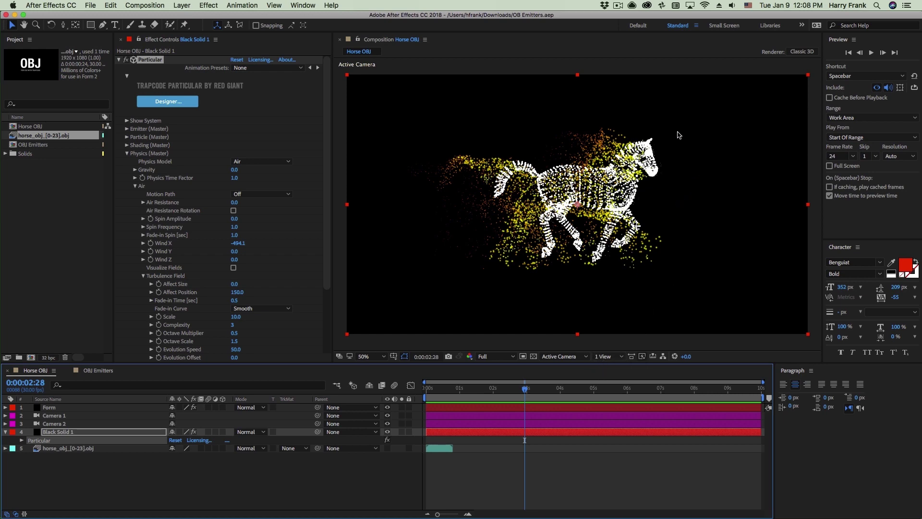
left_click_drag(553, 387, 587, 389)
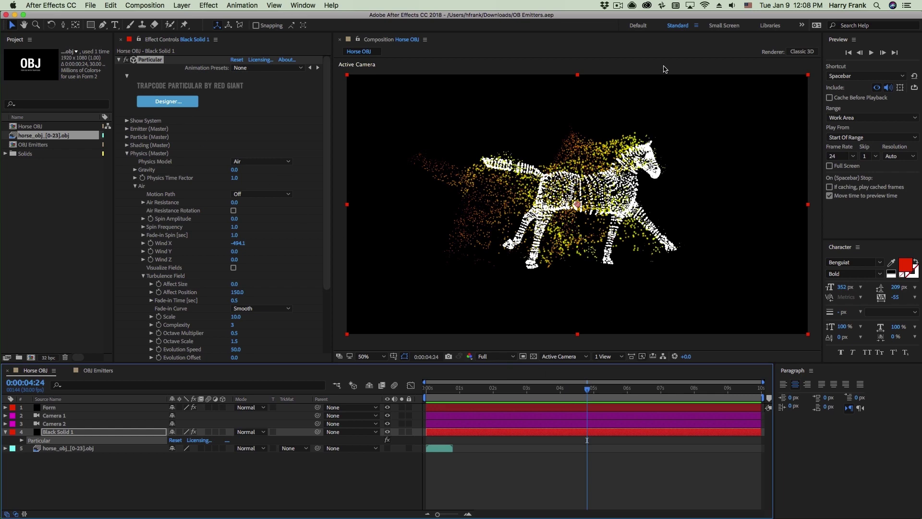
left_click(99, 4)
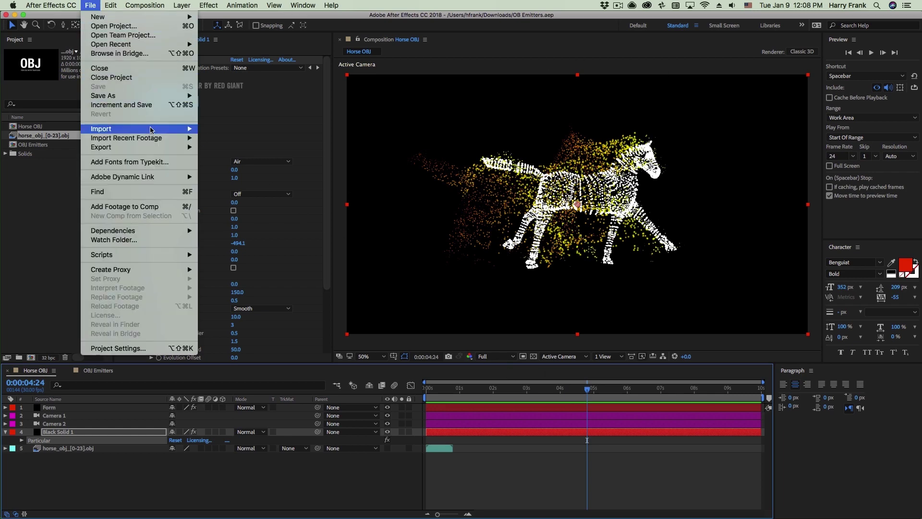
mouse_move(153, 128)
left_click(239, 132)
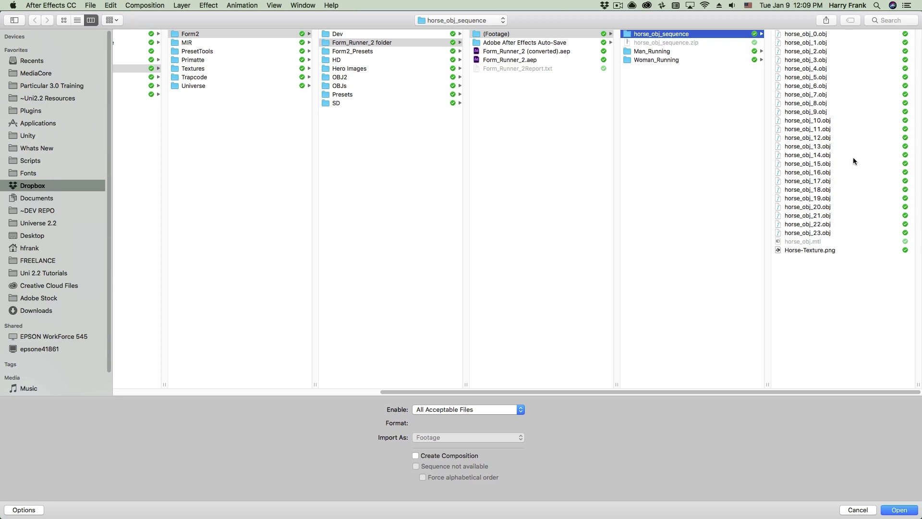
left_click_drag(853, 157, 857, 164)
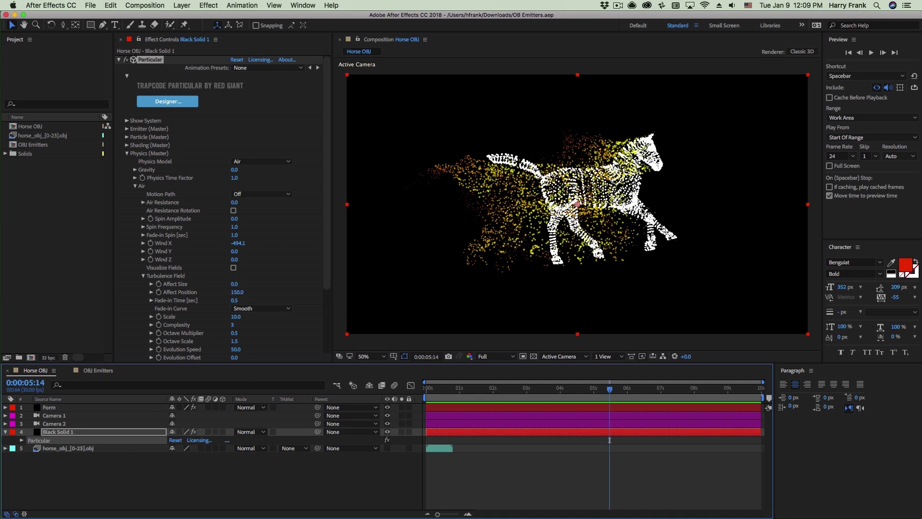
In the OBJ Emitters comp, set Particular's Emitter Type to OBJ Model using the built-in Cube.
left_click(96, 370)
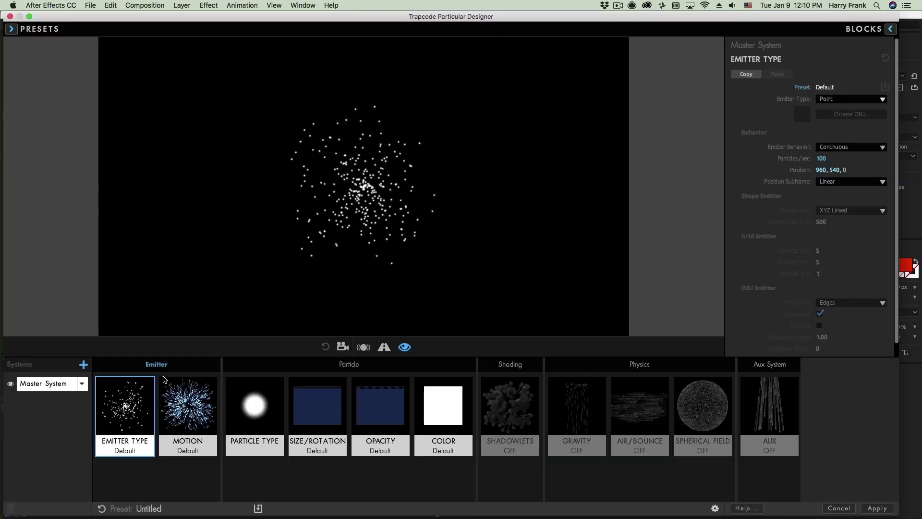
left_click(825, 101)
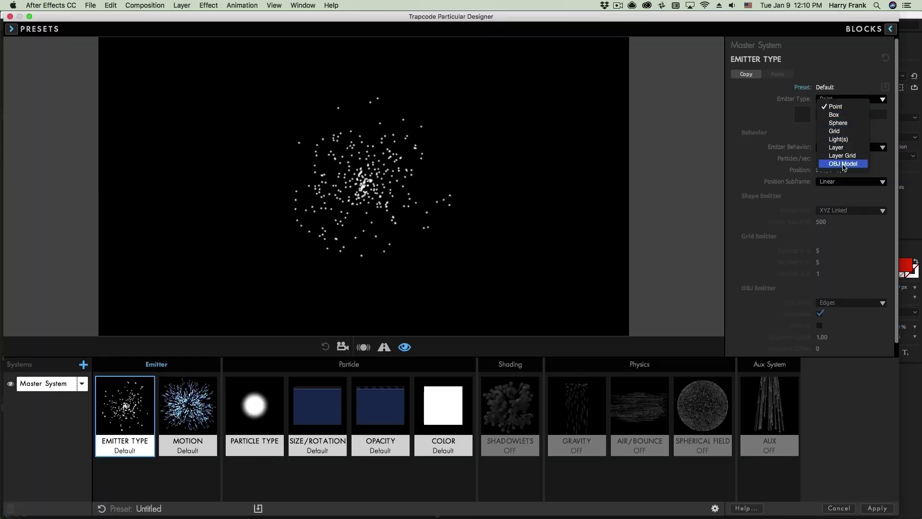
left_click(858, 164)
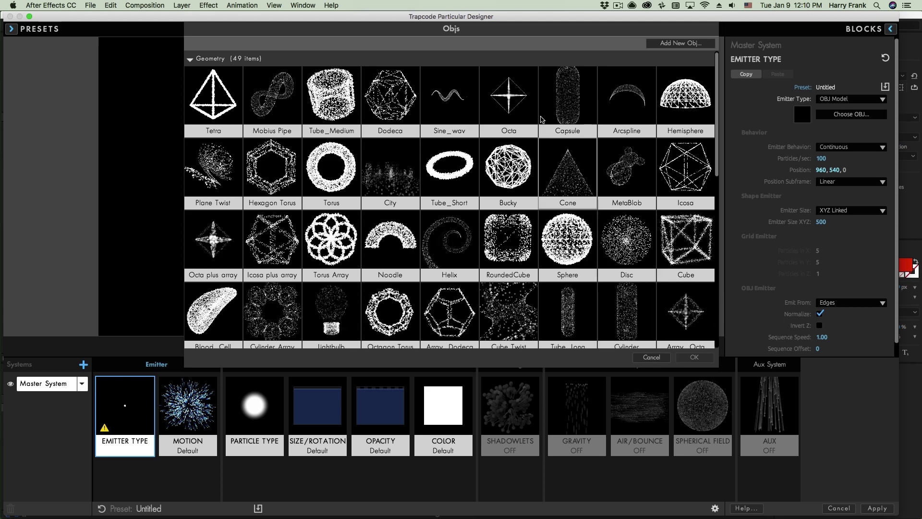
scroll(724, 139, "down", 1)
scroll(724, 139, "up", 1)
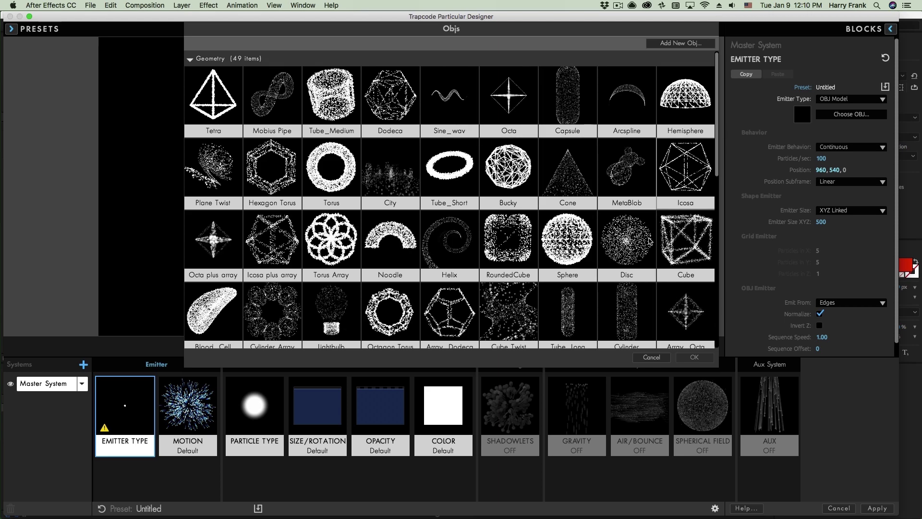
double_click(681, 234)
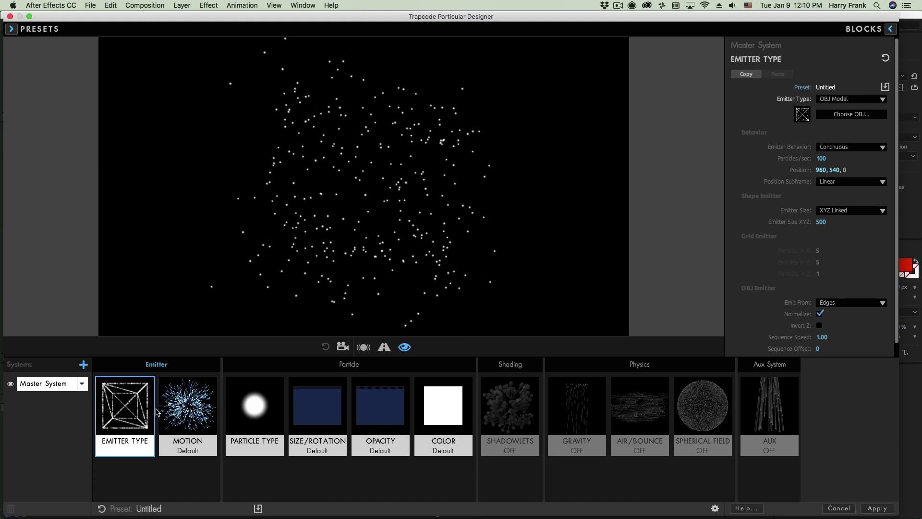
Lower the Motion Velocity to 1.0 so particles hug the cube's edges.
left_click(194, 399)
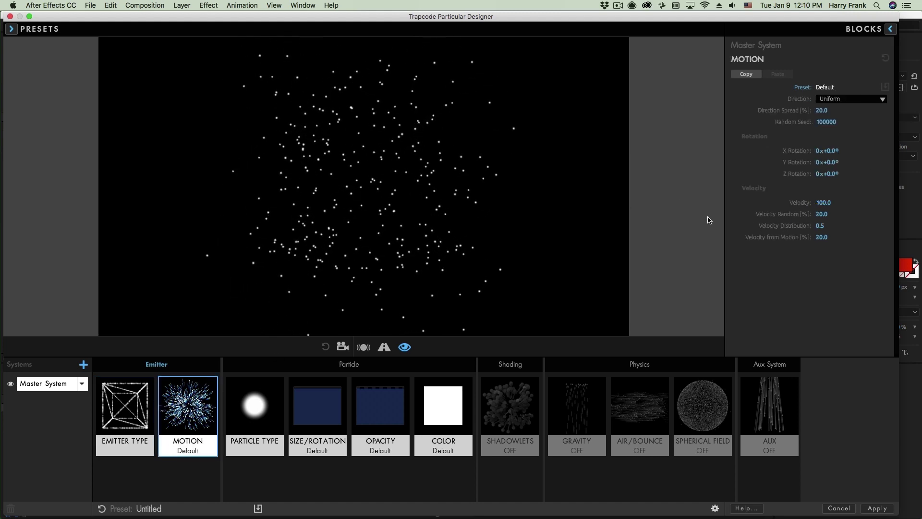
left_click_drag(828, 202, 364, 186)
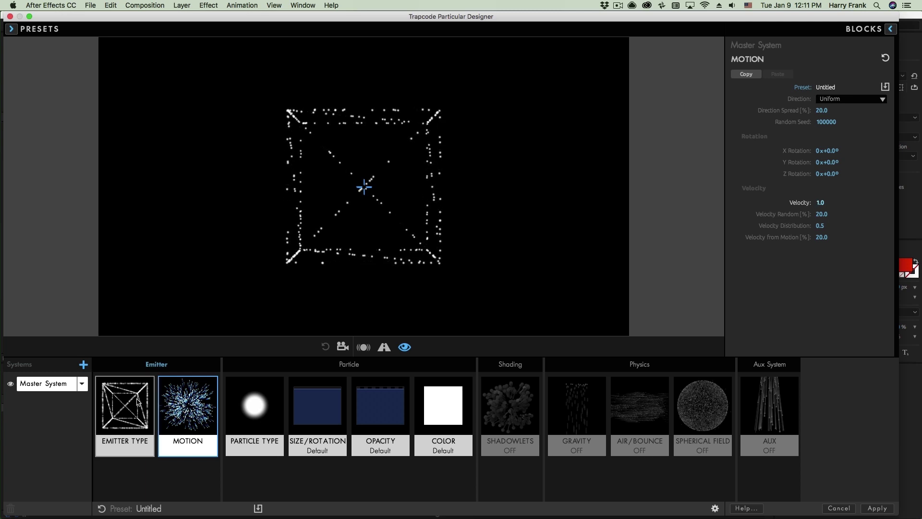
left_click(120, 402)
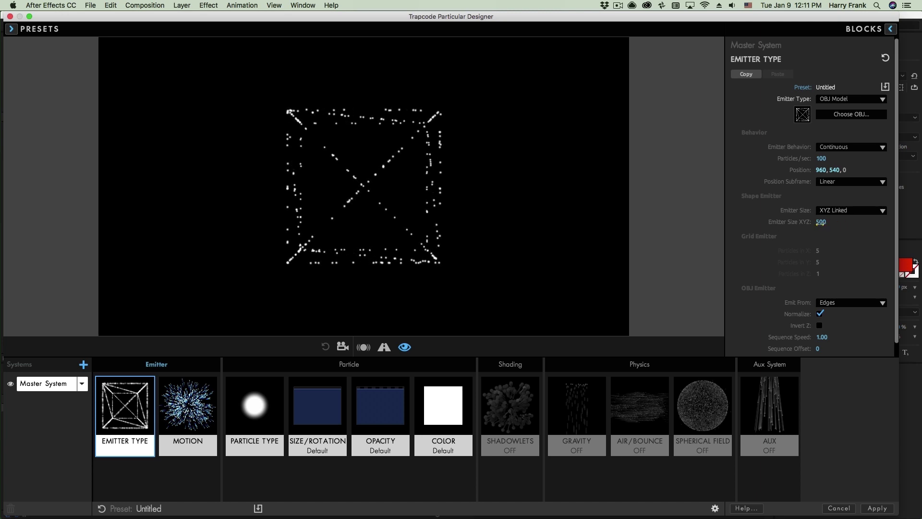
Set Emitter Size to XYZ Individual with X 585, Y 515 and Z 500.
left_click_drag(821, 223, 822, 222)
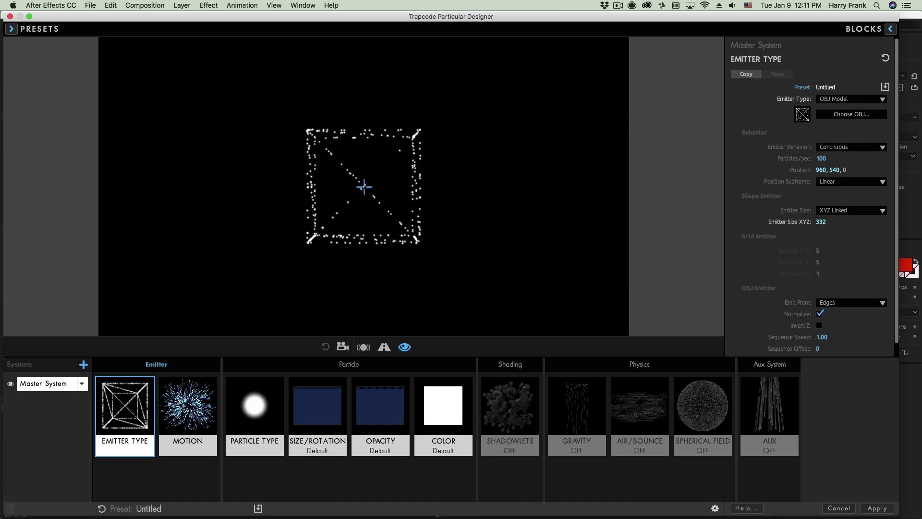
left_click_drag(821, 222, 774, 222)
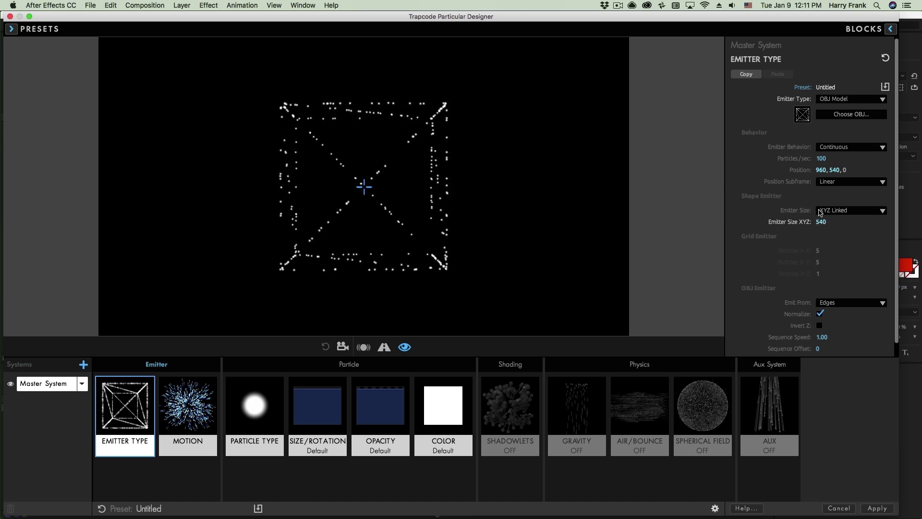
left_click(841, 211)
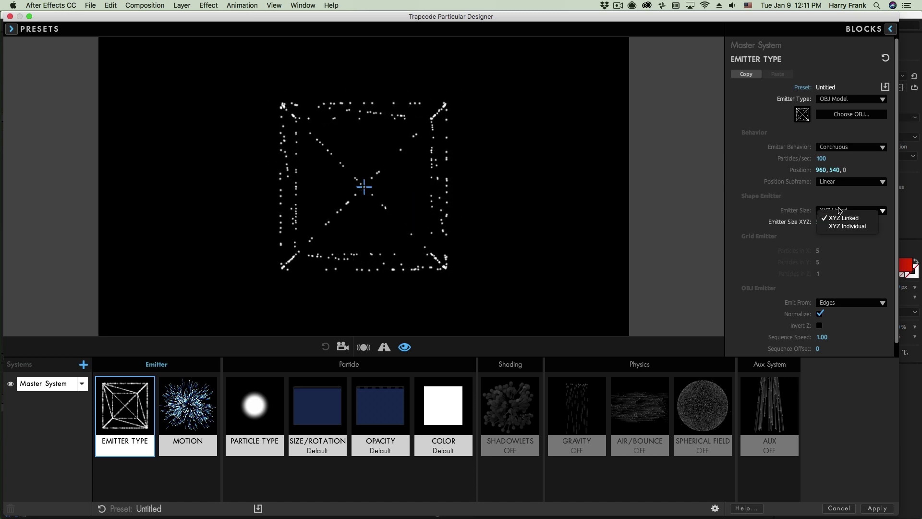
left_click(858, 226)
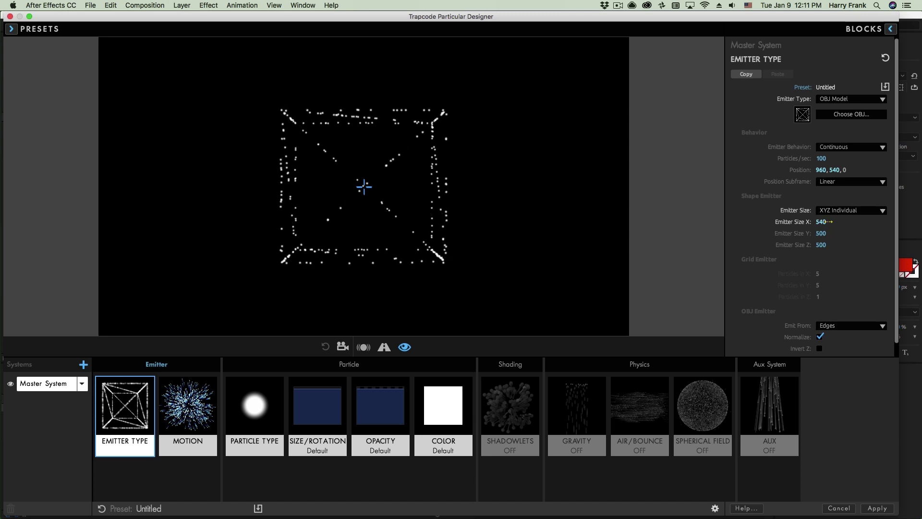
left_click_drag(842, 233, 843, 233)
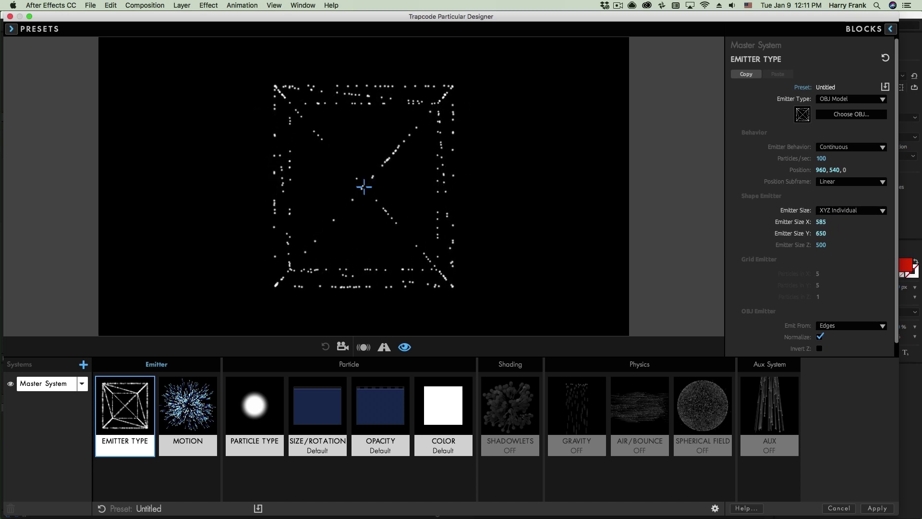
left_click(341, 346)
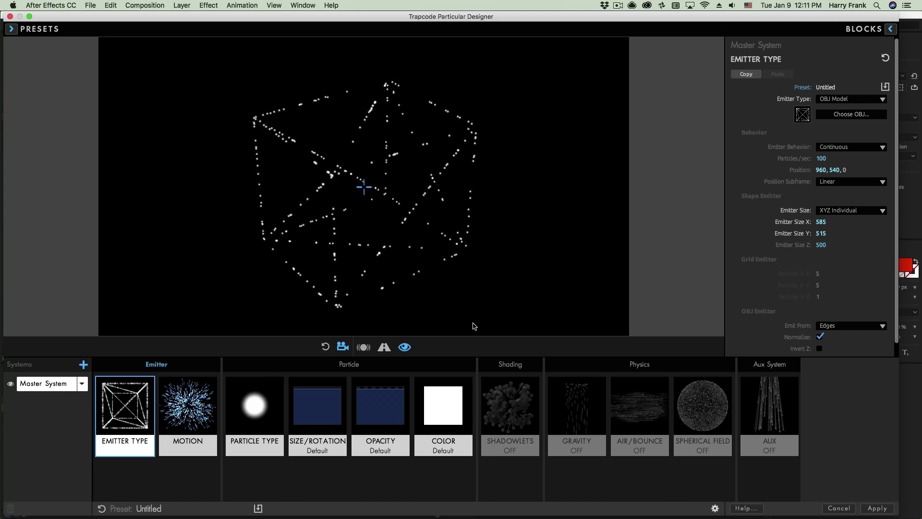
left_click(344, 347)
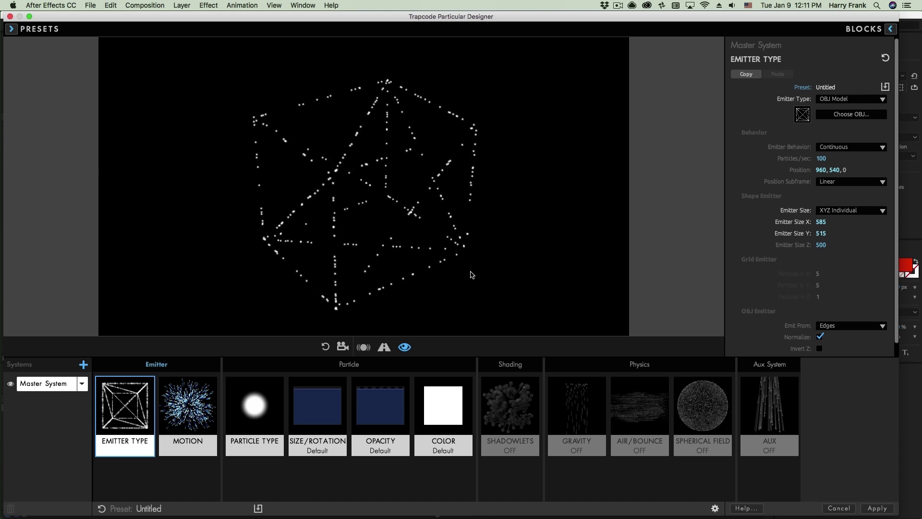
Raise the emission rate to 916 particles per second.
left_click_drag(820, 158, 815, 158)
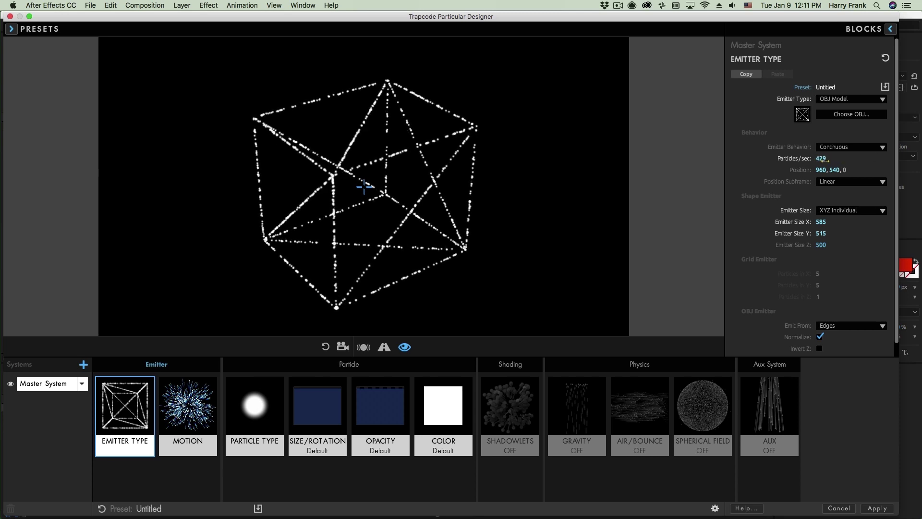
left_click_drag(823, 158, 855, 170)
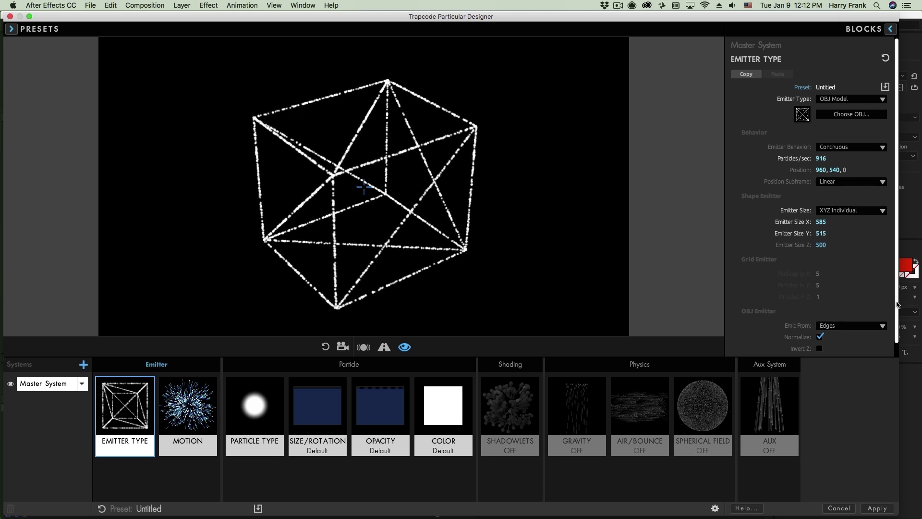
scroll(893, 300, "down", 1)
Try Vertices and Faces emission, then settle on Emit From Volume.
left_click(845, 321)
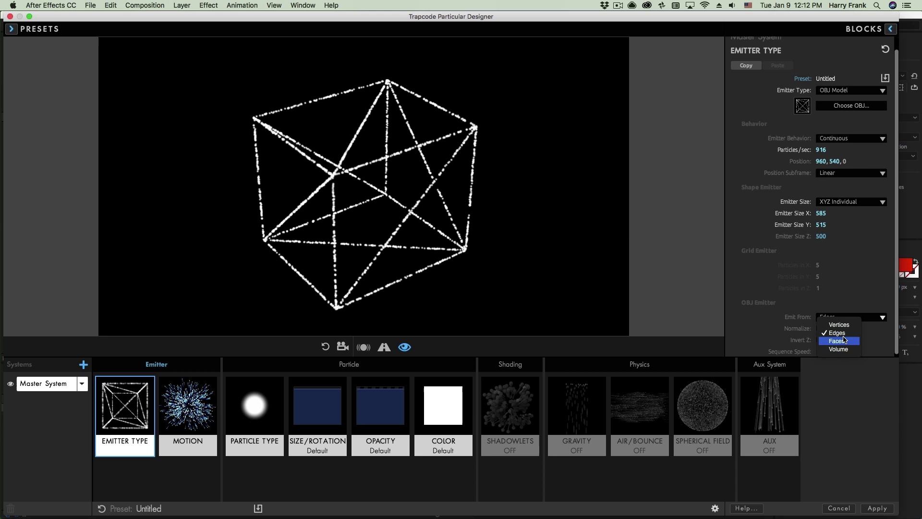
left_click(842, 326)
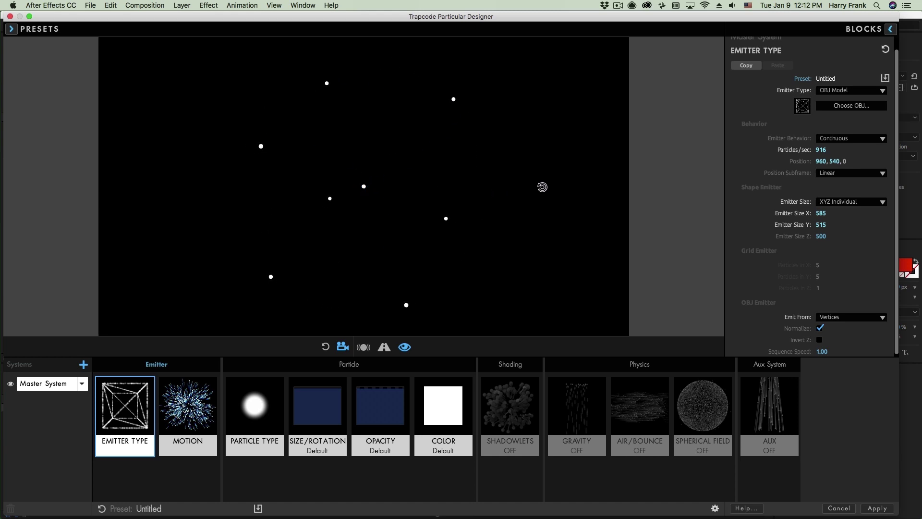
left_click(832, 318)
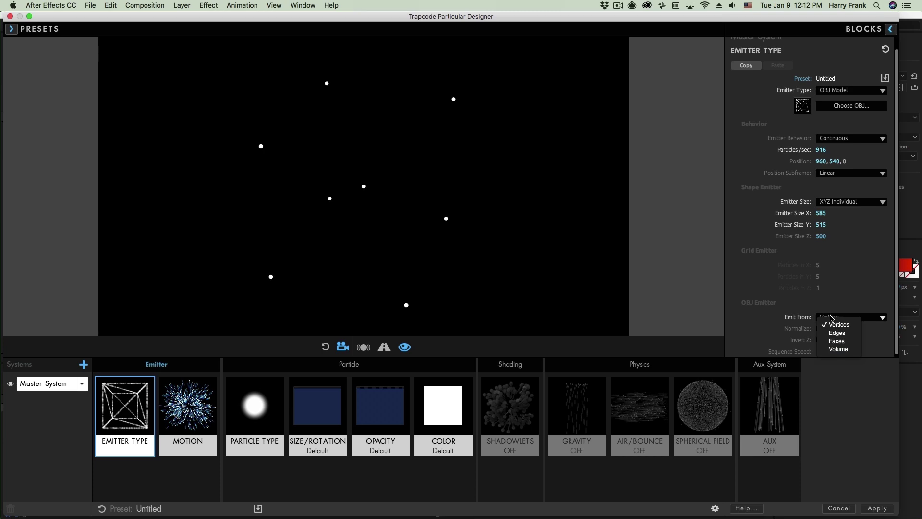
left_click(844, 341)
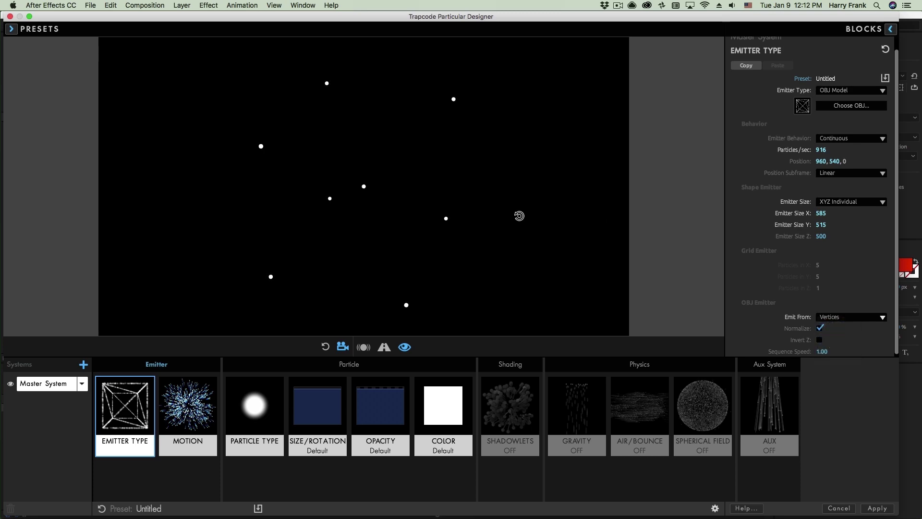
left_click_drag(558, 225, 540, 227)
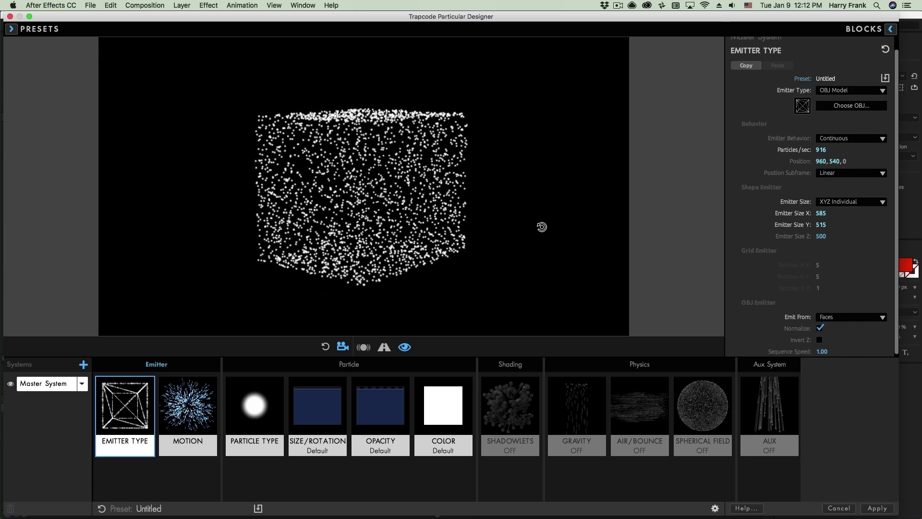
left_click(837, 318)
left_click(839, 349)
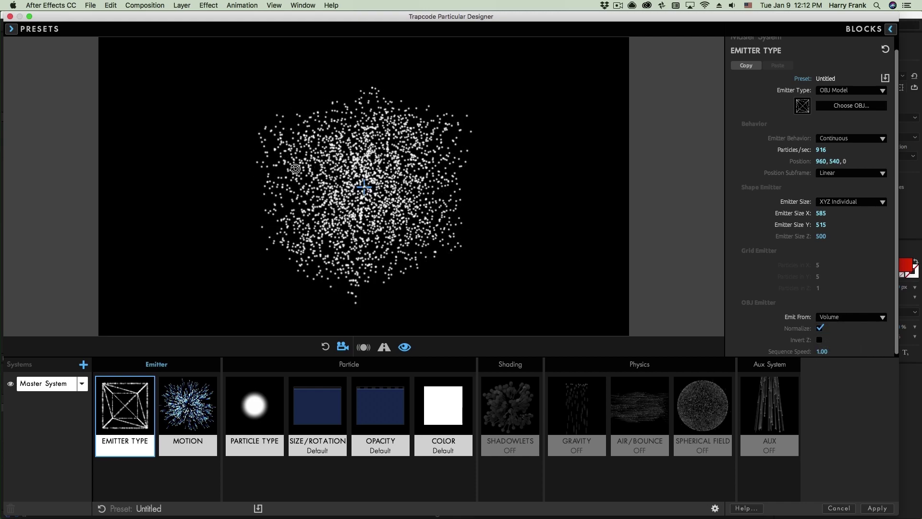
left_click_drag(336, 179, 305, 173)
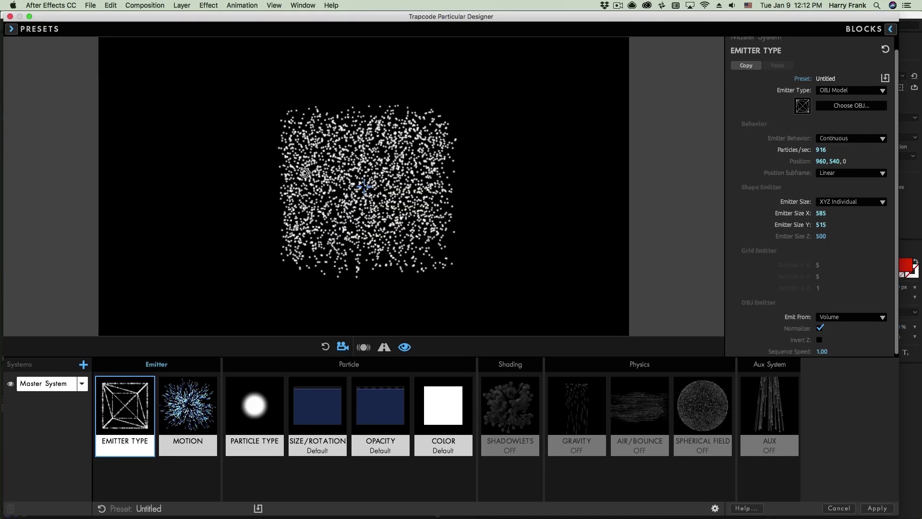
left_click(840, 318)
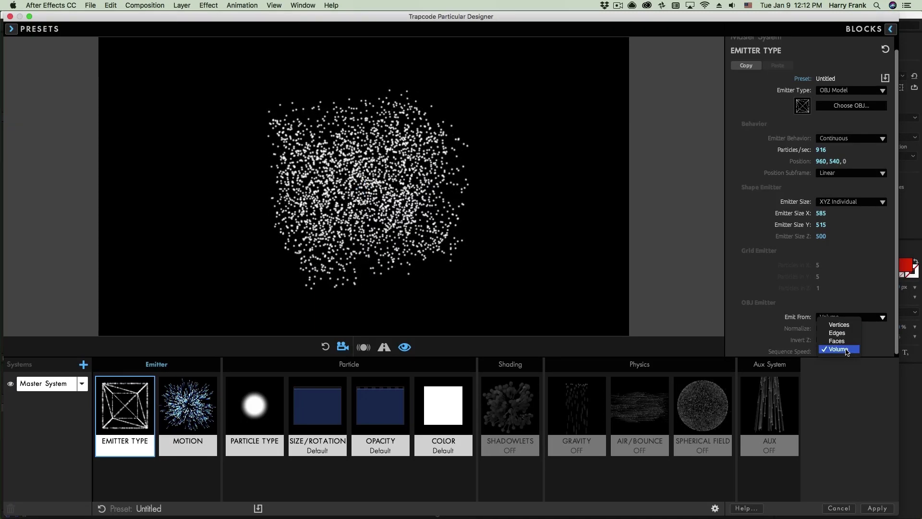
left_click(255, 135)
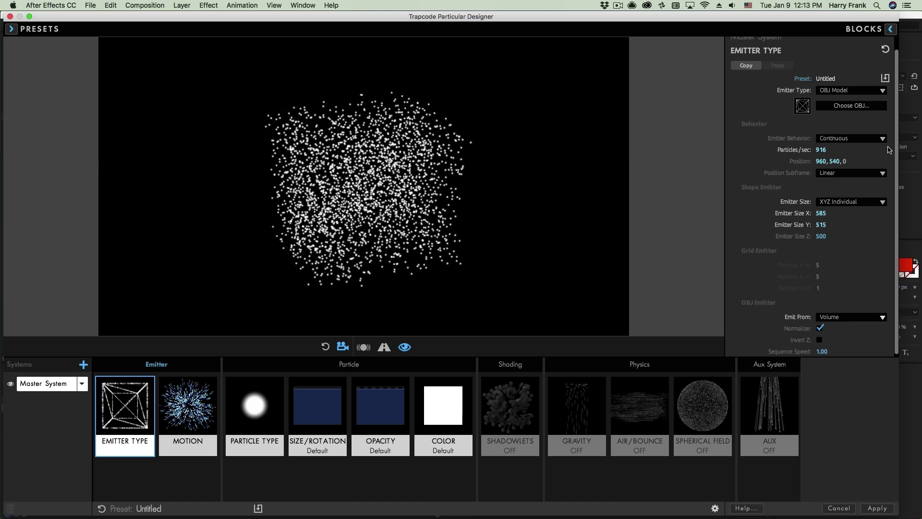
scroll(888, 150, "up", 1)
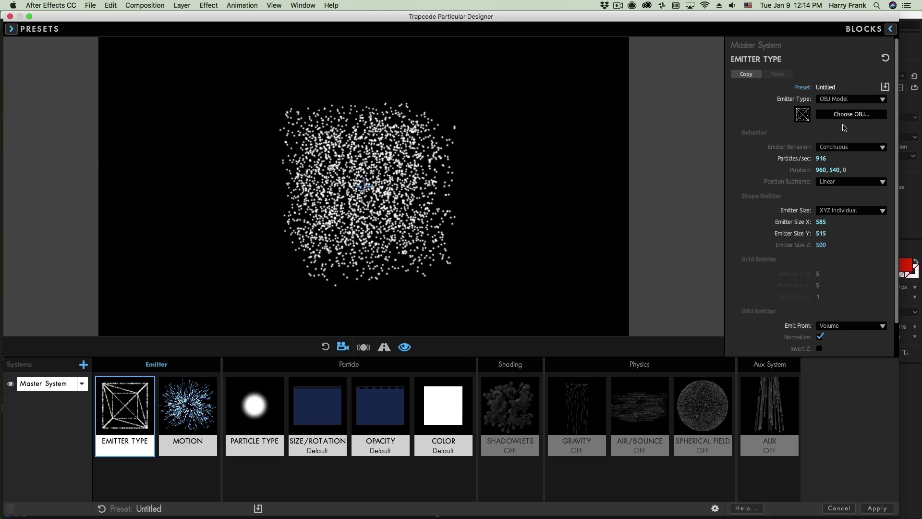
Swap in the tower-cluster OBJ model and view the particles from higher up.
left_click(819, 116)
key("Escape")
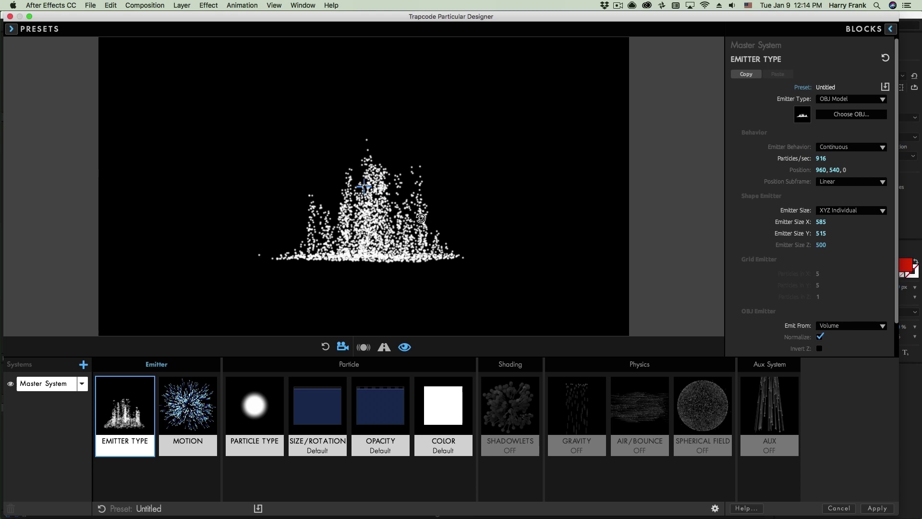
left_click_drag(421, 218, 446, 240)
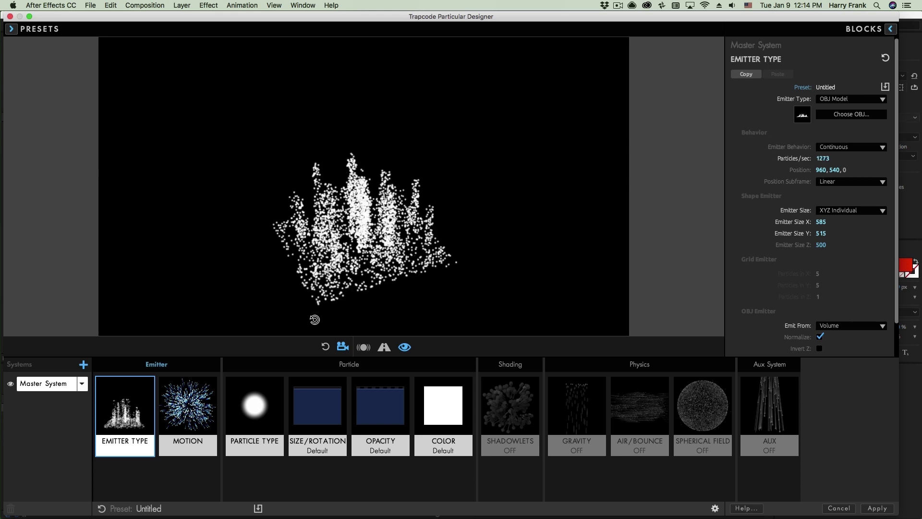
Apply the Helix preset from the Blocks library's OBJs > Geometry group to the emitter.
double_click(125, 412)
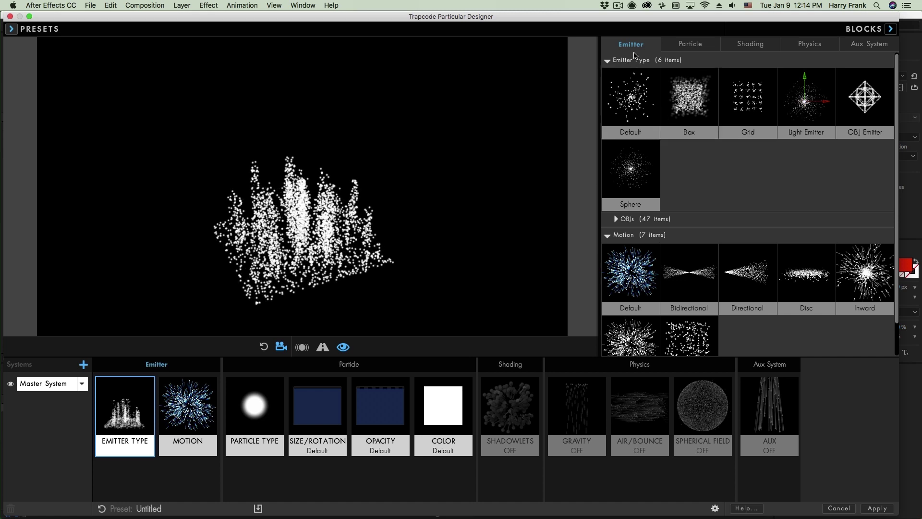
left_click(609, 60)
left_click(609, 60)
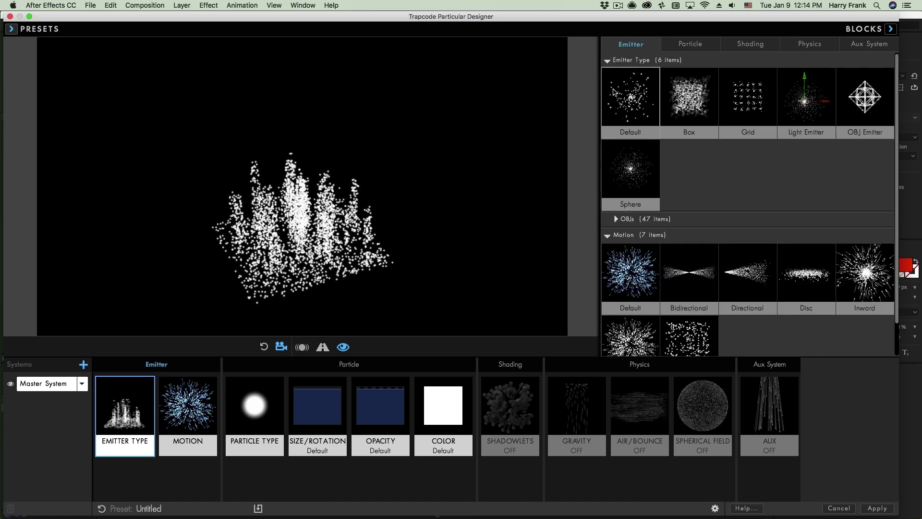
left_click(616, 219)
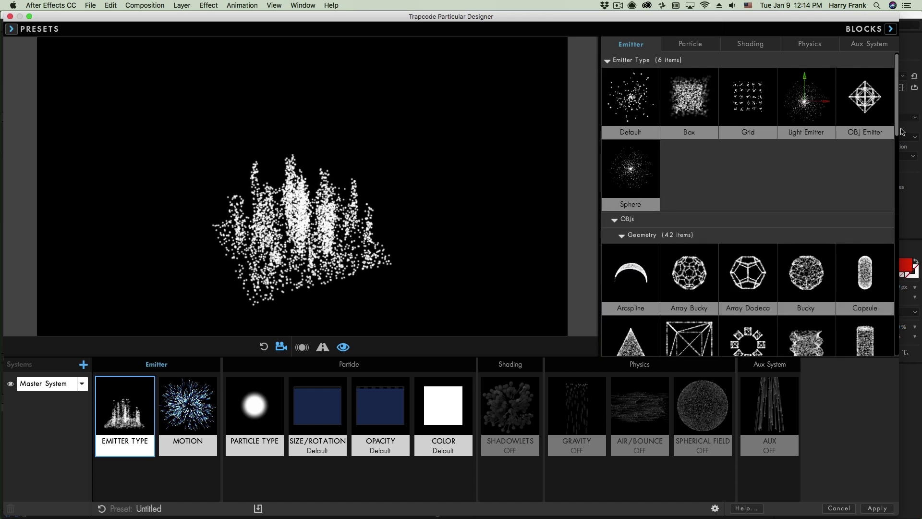
scroll(885, 174, "down", 5)
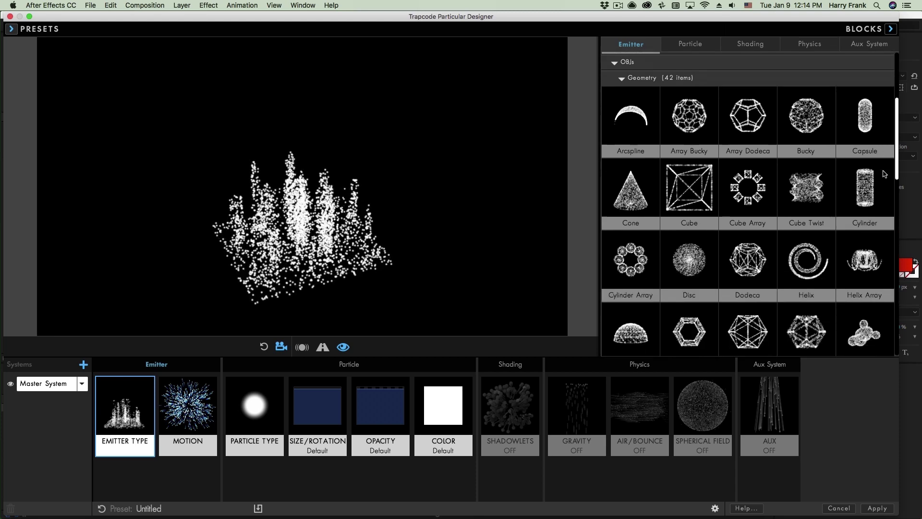
scroll(885, 174, "up", 1)
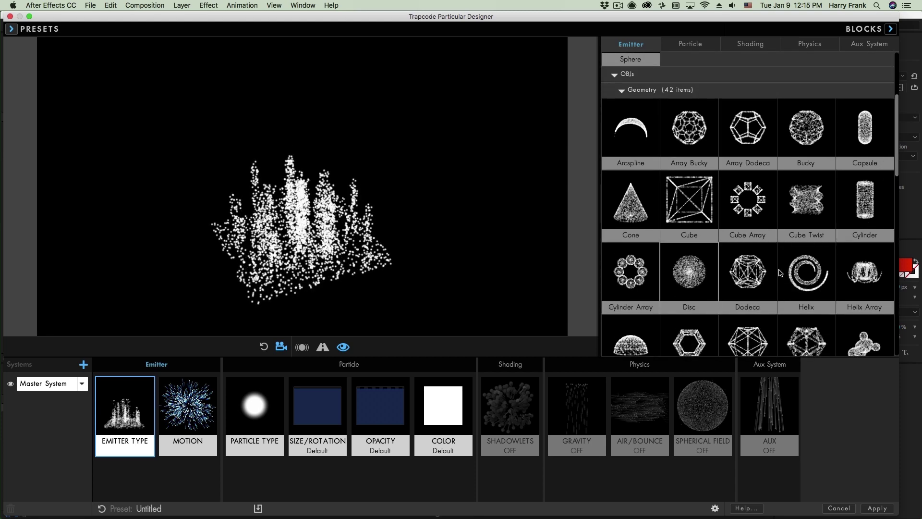
left_click(803, 275)
left_click(108, 413)
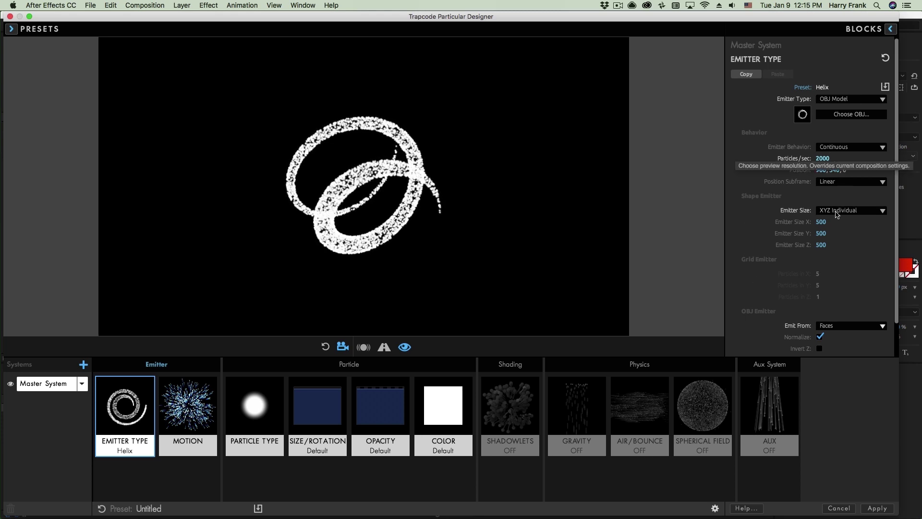
left_click(838, 328)
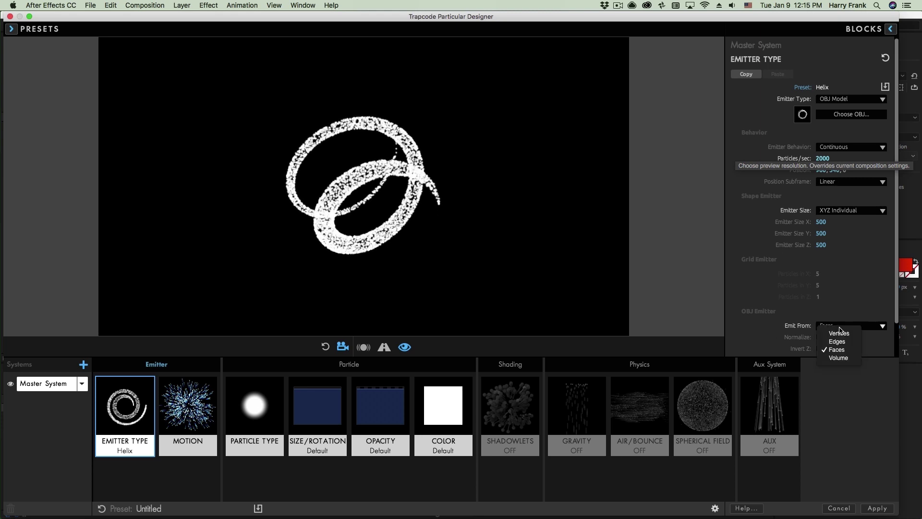
Reset all blocks and set the emitter to OBJ Model using the Icosa model.
left_click(749, 394)
left_click(101, 509)
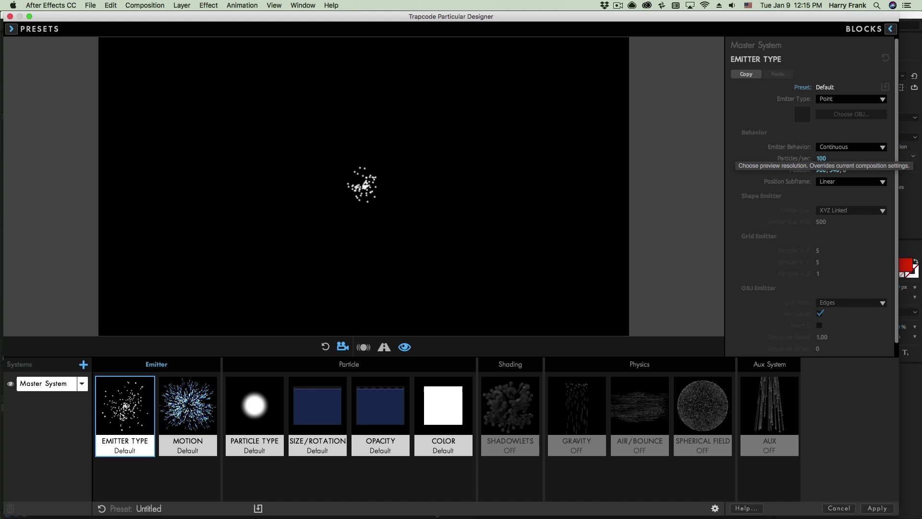
left_click(852, 99)
left_click(836, 168)
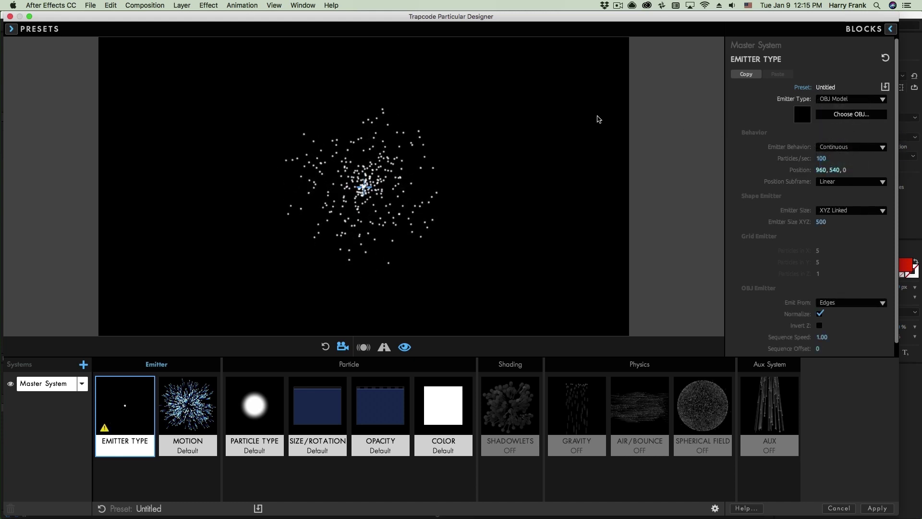
left_click(845, 114)
left_click(509, 305)
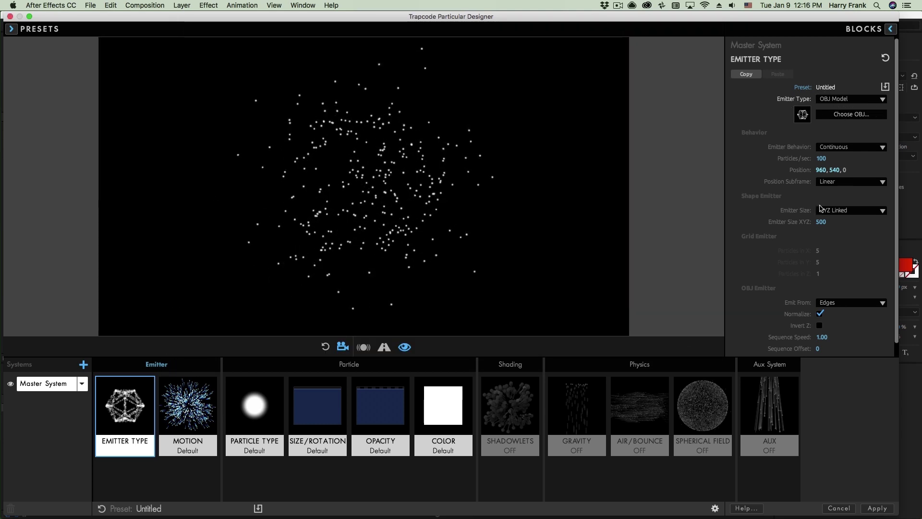
Apply the Octa preset from the Blocks library to the emitter.
left_click(836, 104)
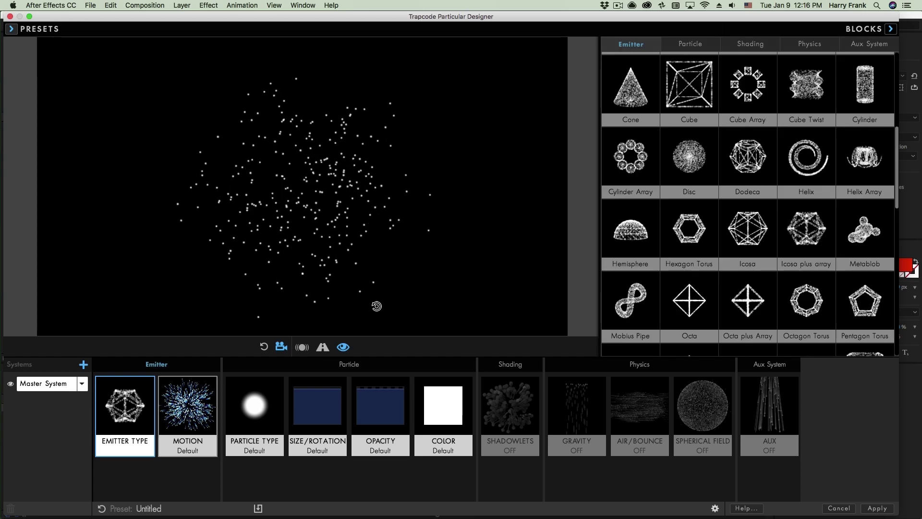
left_click(852, 307)
double_click(689, 300)
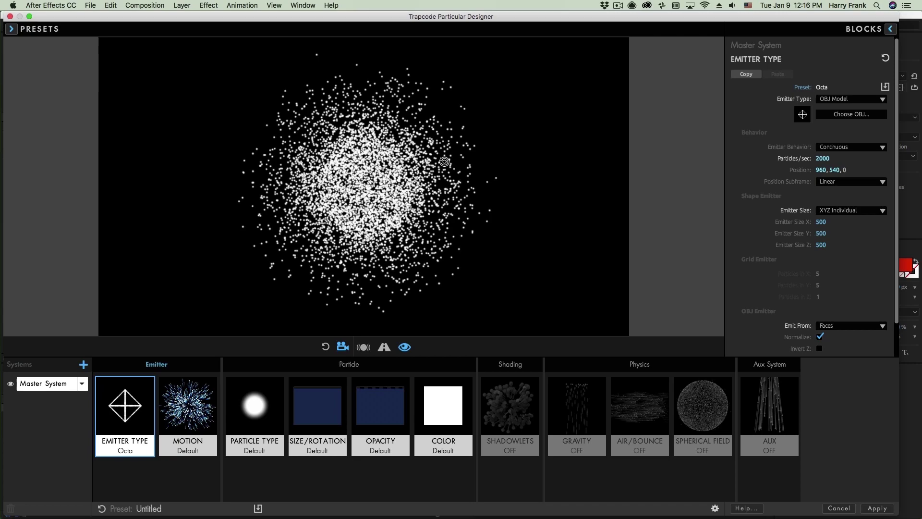
Set the Motion Velocity to 10.
left_click(188, 406)
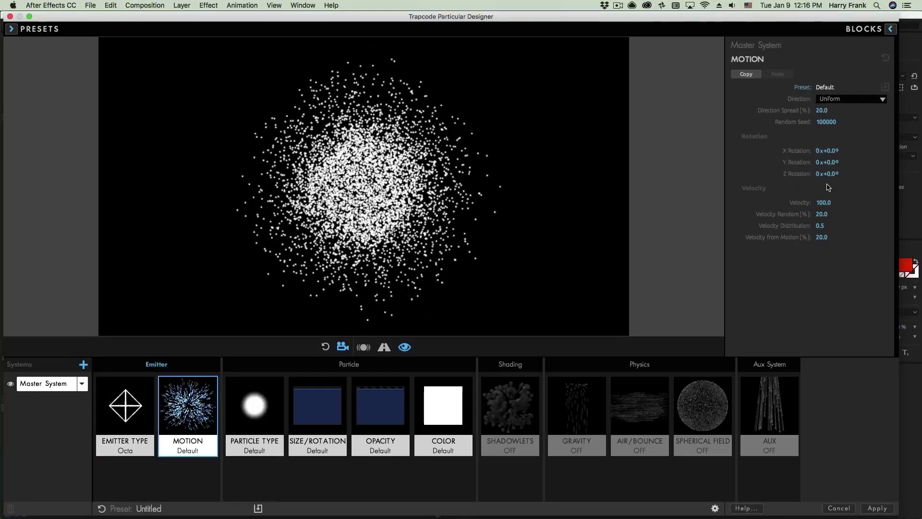
left_click(824, 202)
type("10")
key("Return")
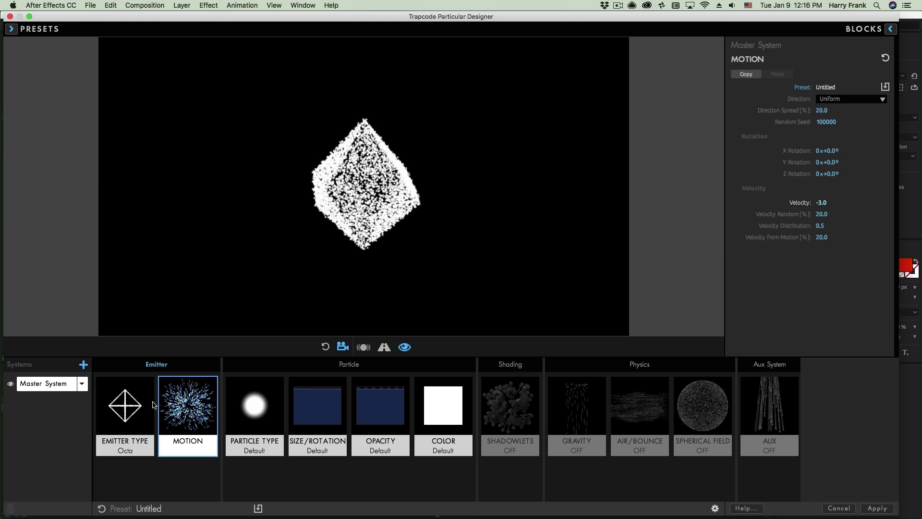
Set Emit From to Edges so particles trace the octahedron wireframe.
left_click(126, 404)
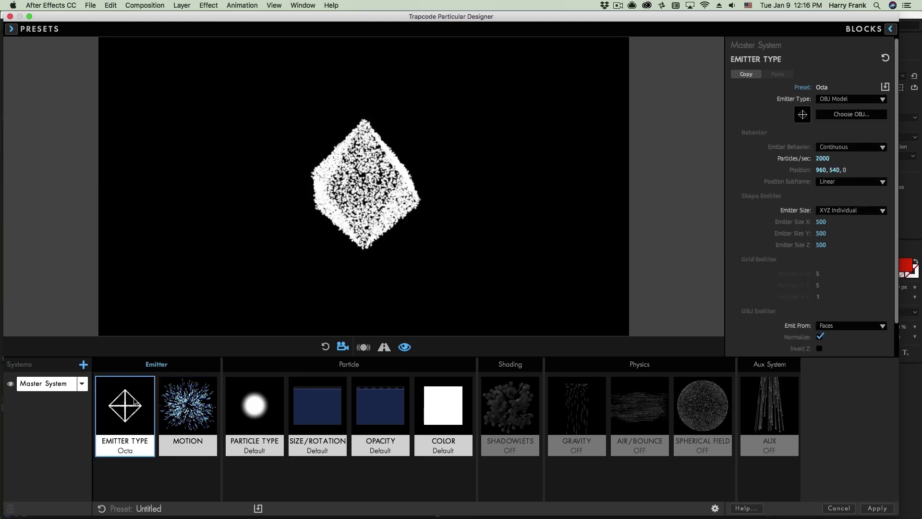
left_click(840, 326)
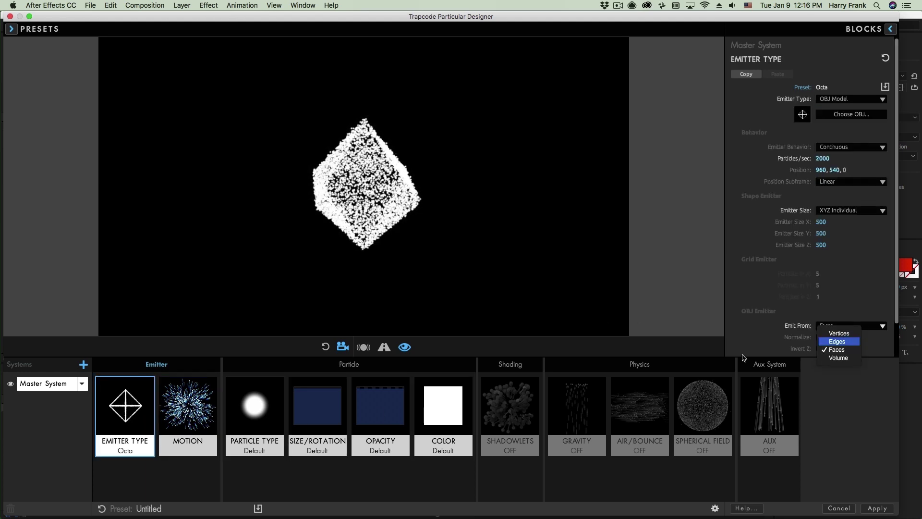
left_click(838, 341)
Save the Emitter Type block as a preset named 'Octa Edges'.
right_click(159, 406)
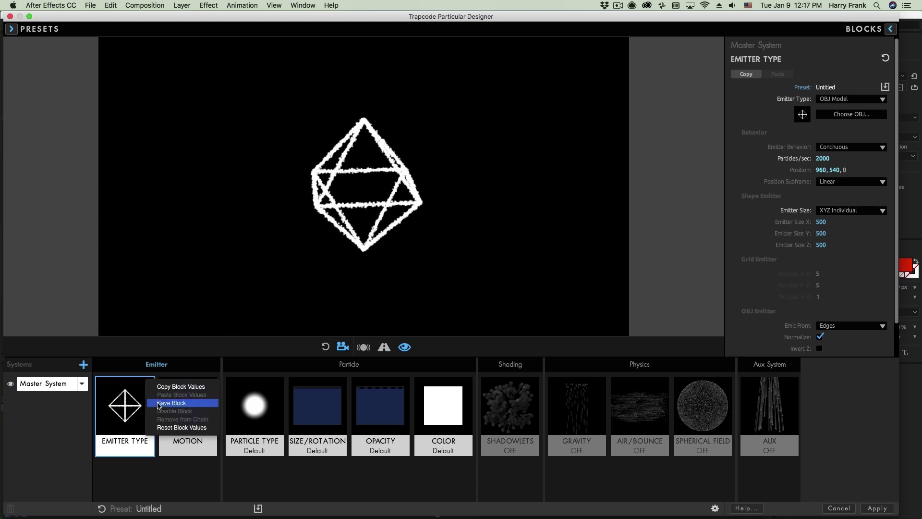
left_click(168, 403)
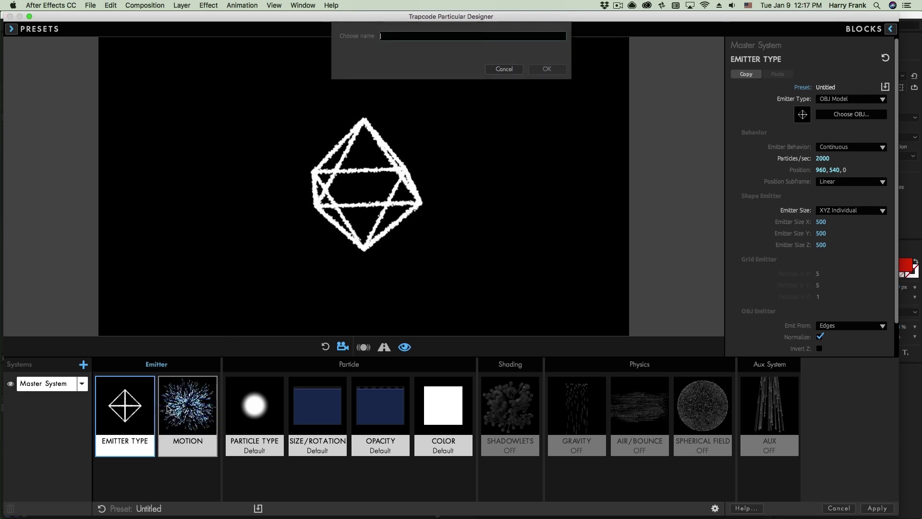
type("Octa Edges")
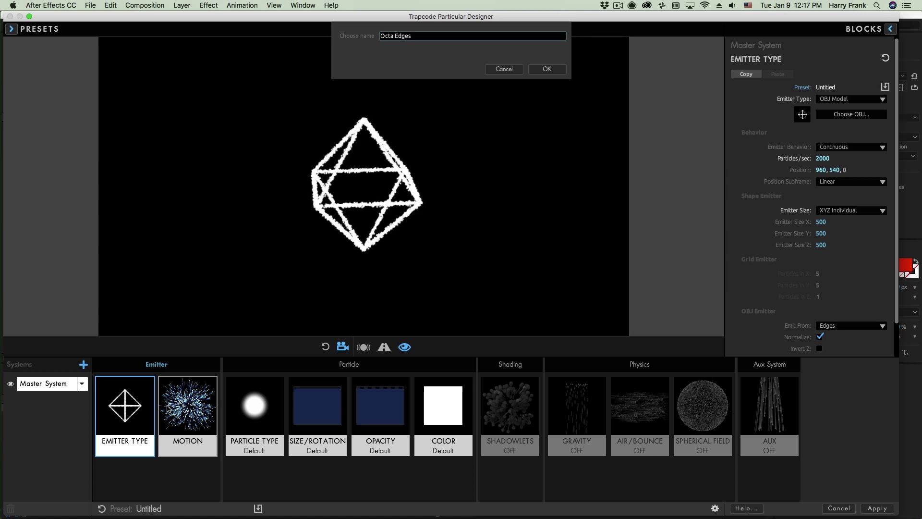
key("Return")
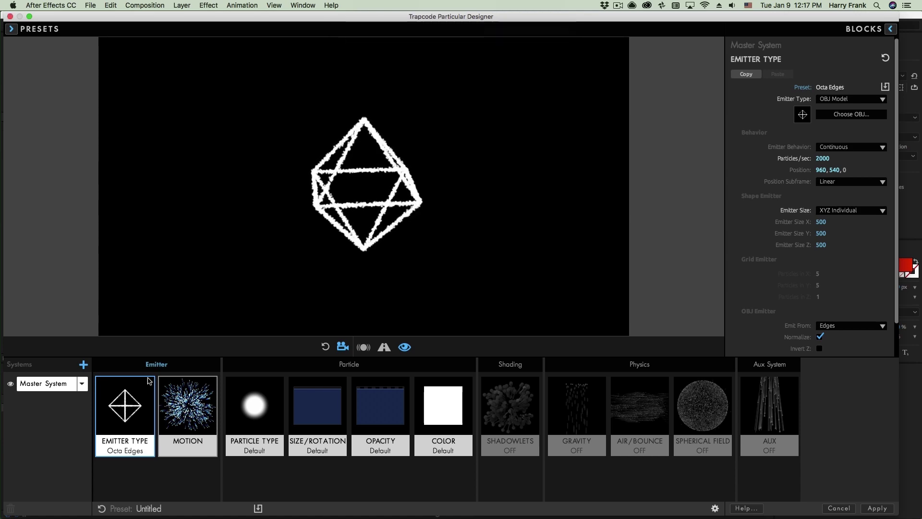
Open the OBJ model library and scroll through its models.
left_click(845, 110)
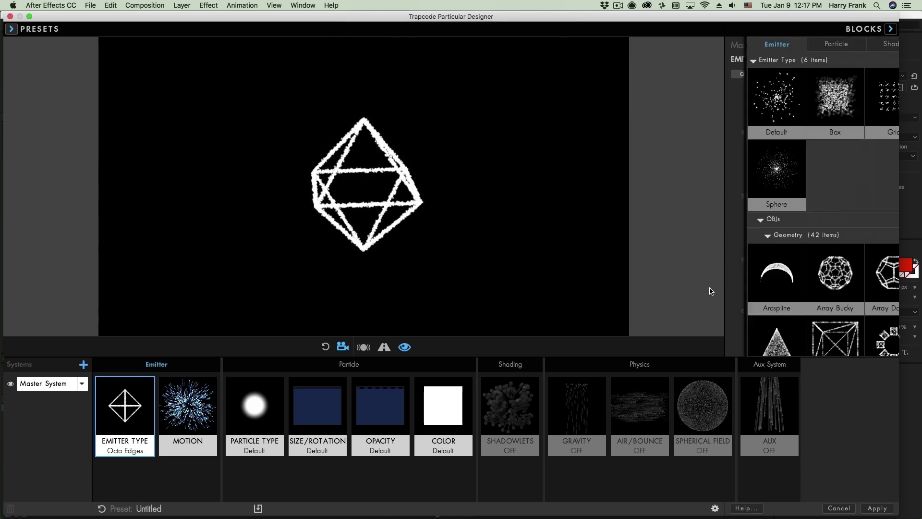
scroll(704, 293, "down", 10)
scroll(704, 293, "down", 10)
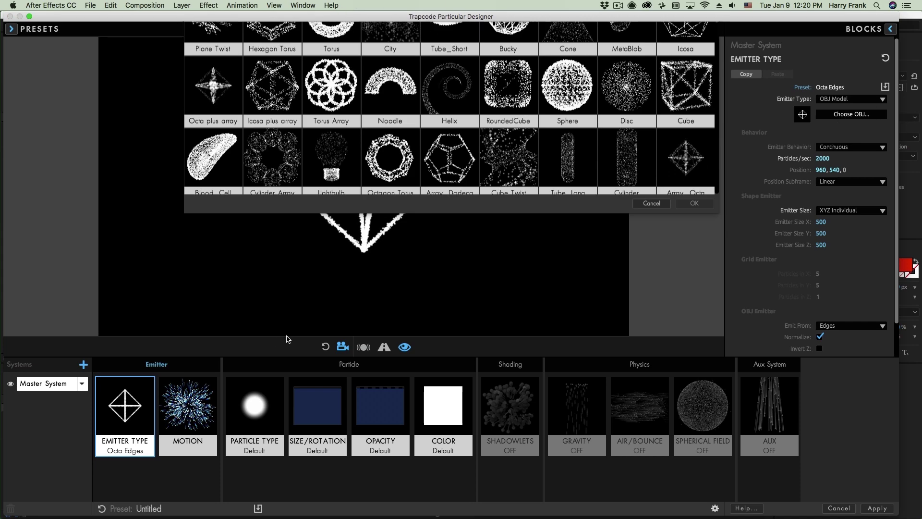
Import atom_ringWelectron.obj from the MAYA folder and apply it as the emitter model.
left_click(678, 43)
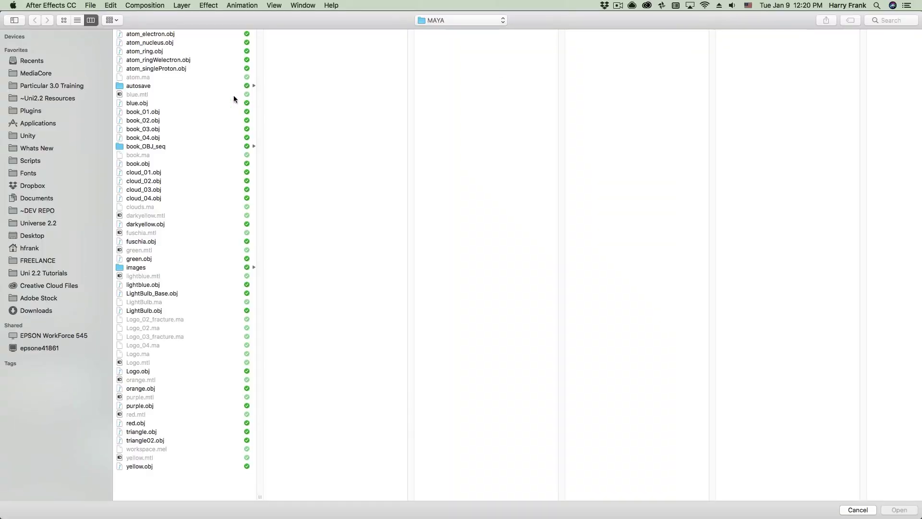
left_click(164, 61)
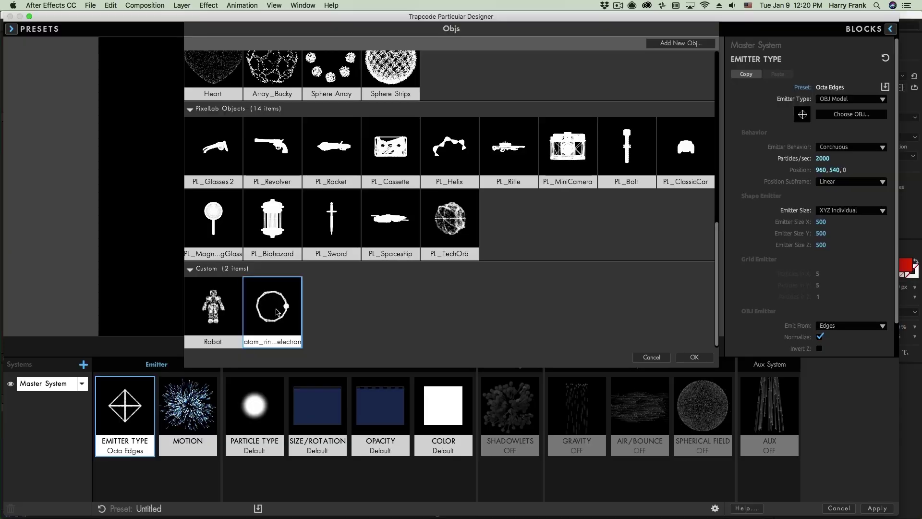
double_click(249, 298)
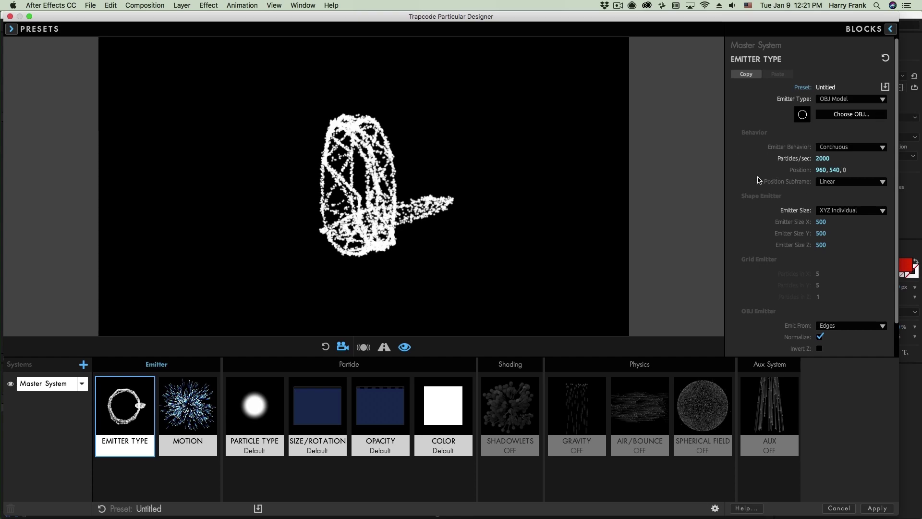
Browse the OBJ library's Custom models, reveal the ring model's file in Finder, then close the chooser.
left_click(851, 113)
scroll(259, 289, "down", 10)
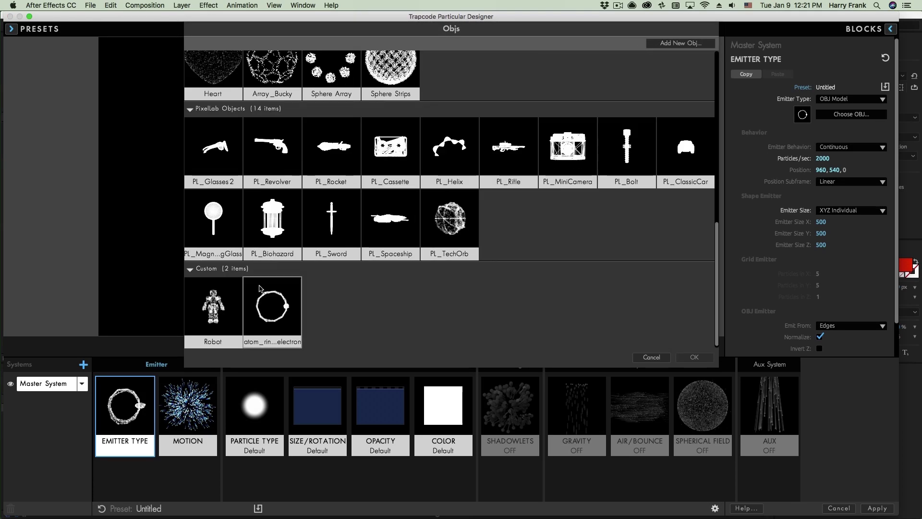
right_click(279, 282)
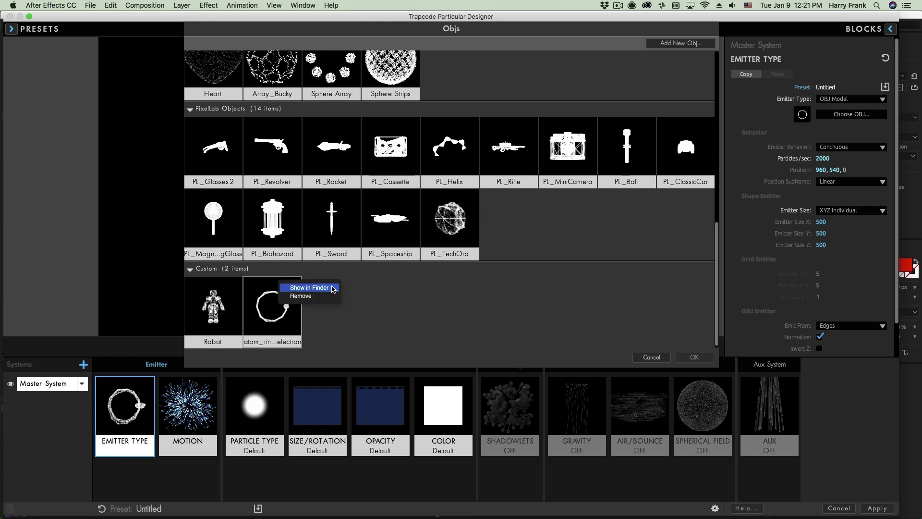
left_click(334, 289)
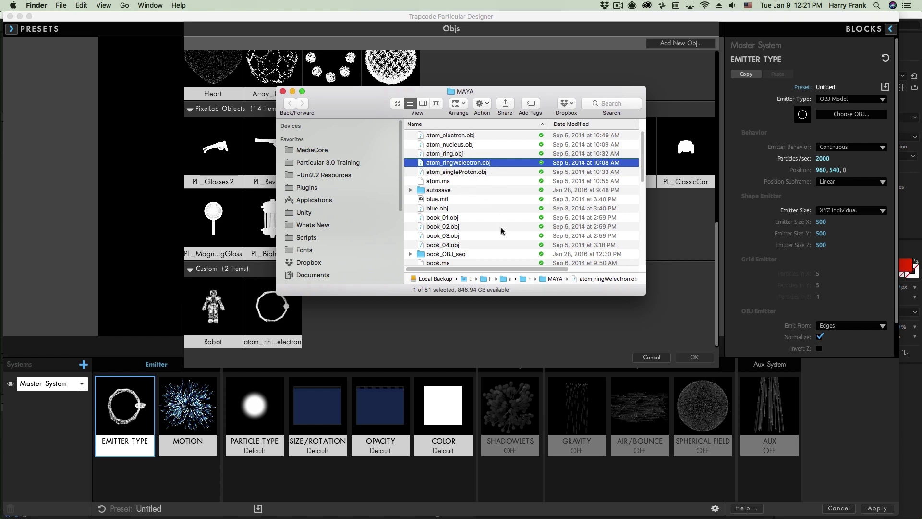
left_click(539, 350)
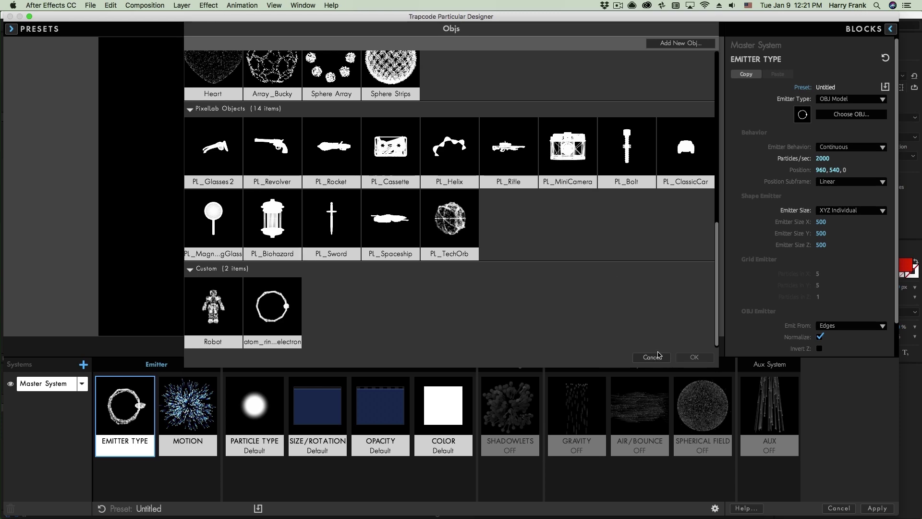
left_click(695, 356)
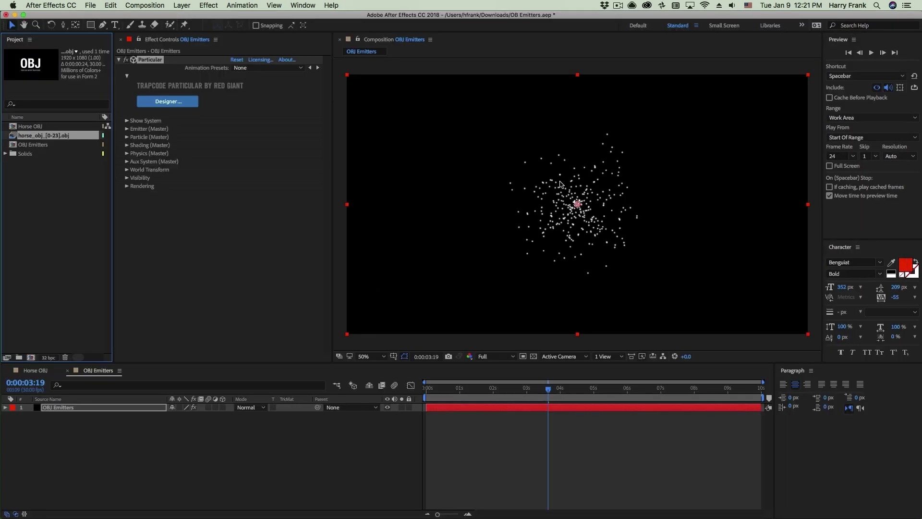
Import horse_obj_0.obj as a Form 2 OBJ Files Sequence, giving horse_obj_[0-23].obj.
left_click(68, 210)
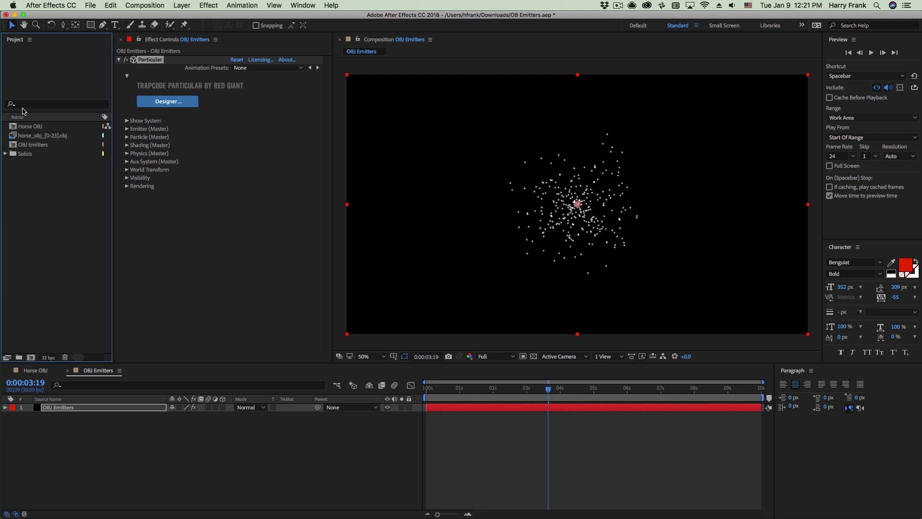
left_click(86, 4)
mouse_move(111, 128)
left_click(225, 128)
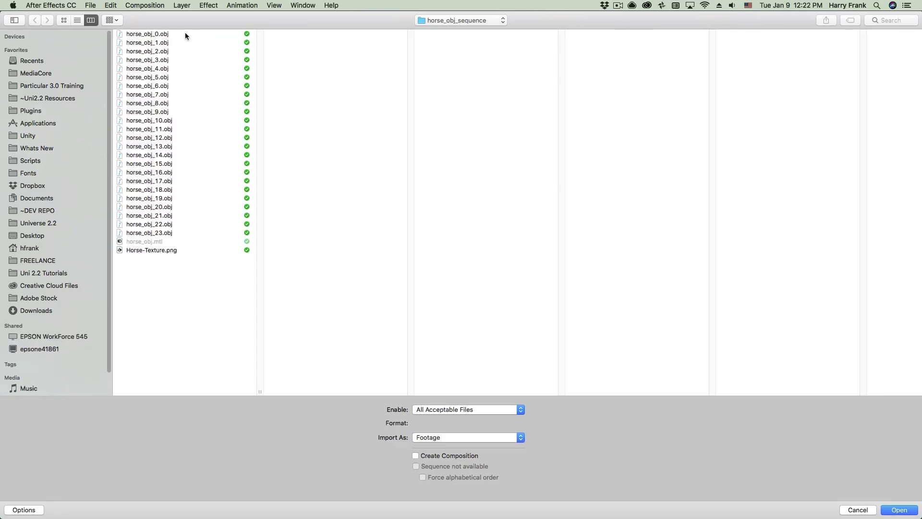
left_click(180, 33)
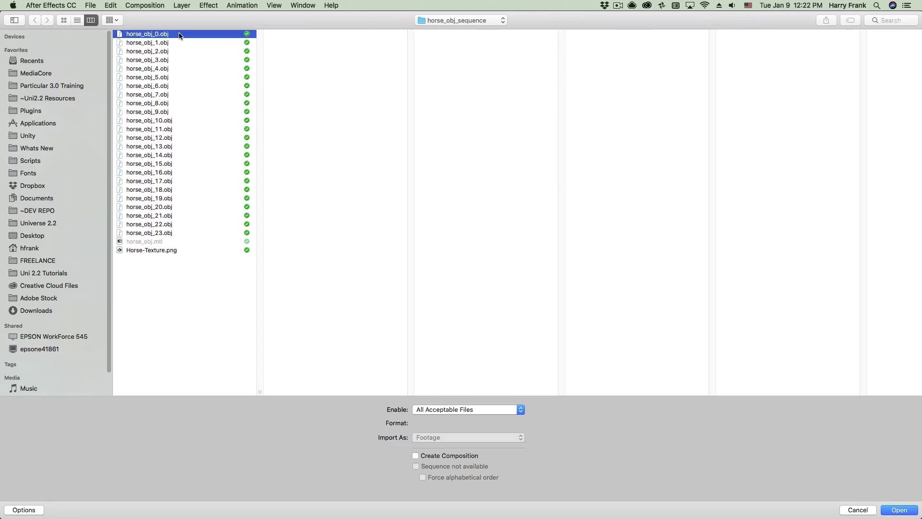
left_click(183, 59)
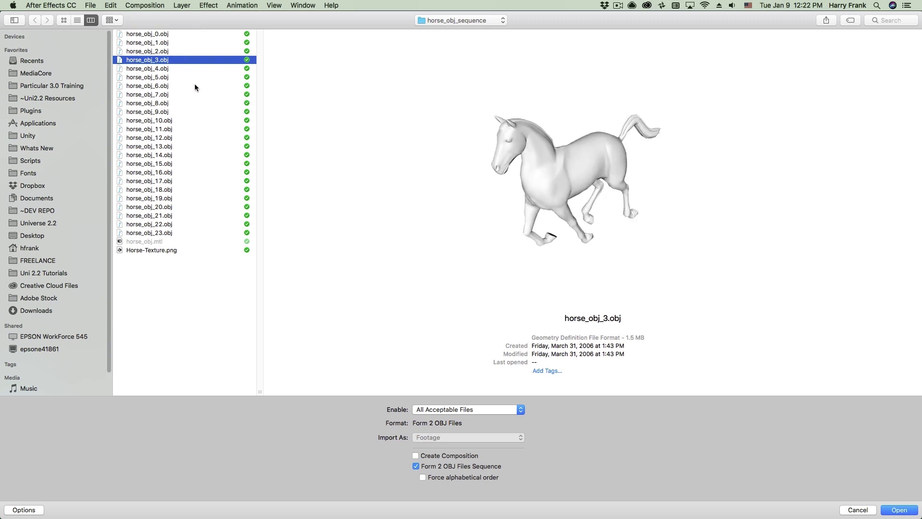
key("Down")
key("Down")
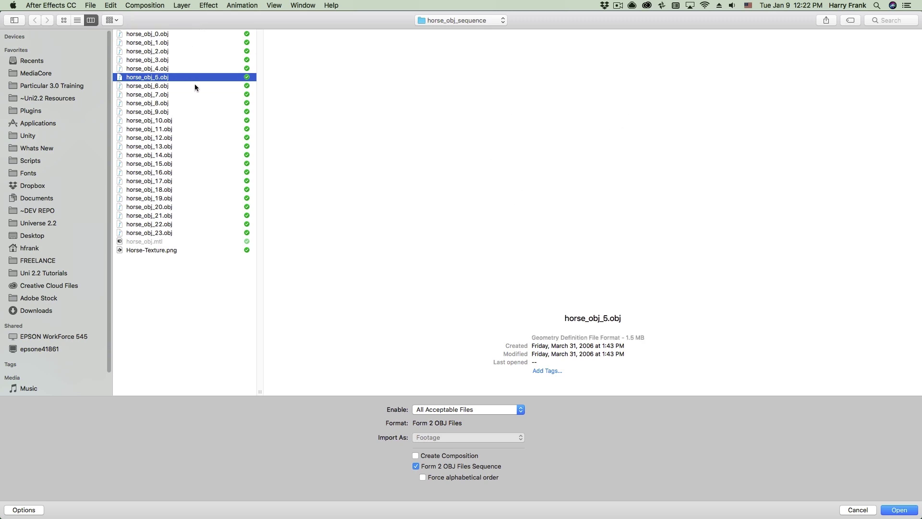
key("Up")
key("Up")
key("Up")
key("Up")
key("Up")
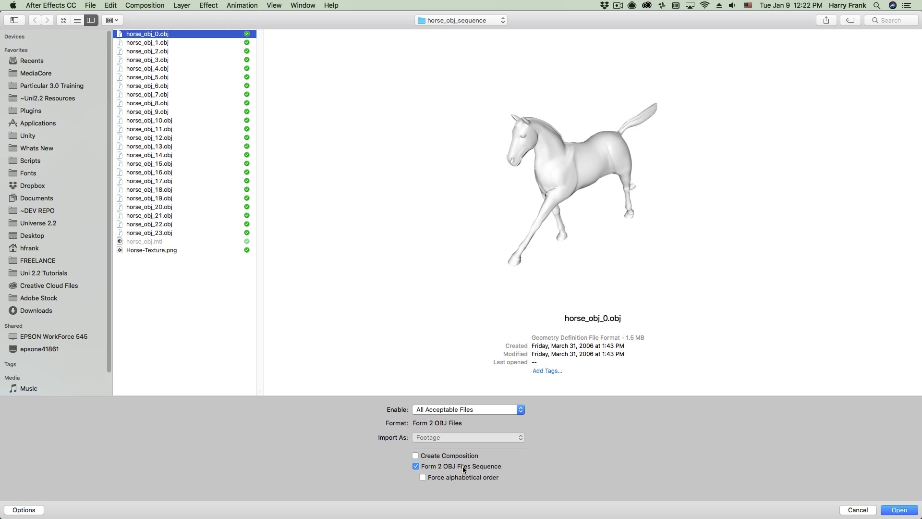
left_click(906, 510)
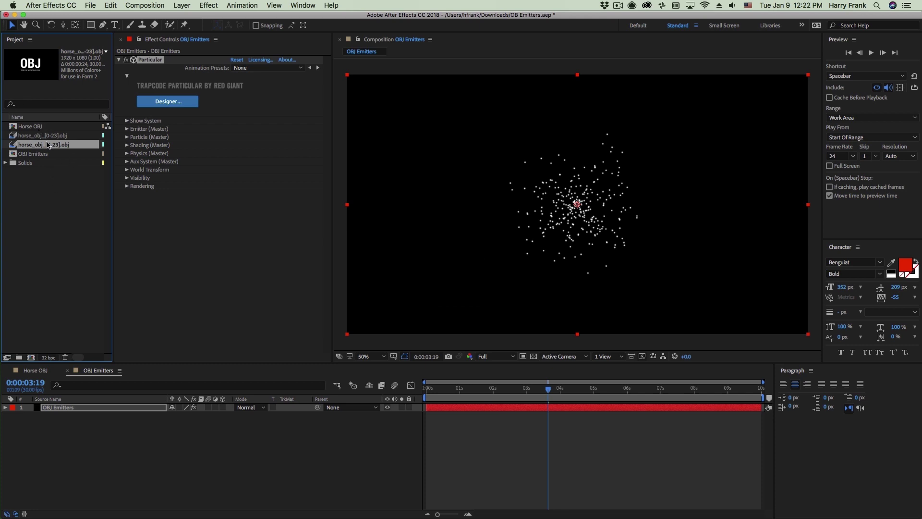
Add horse_obj_[0-23].obj to the comp and set Particular's Emitter Type to OBJ Model using that layer.
left_click_drag(47, 145, 212, 456)
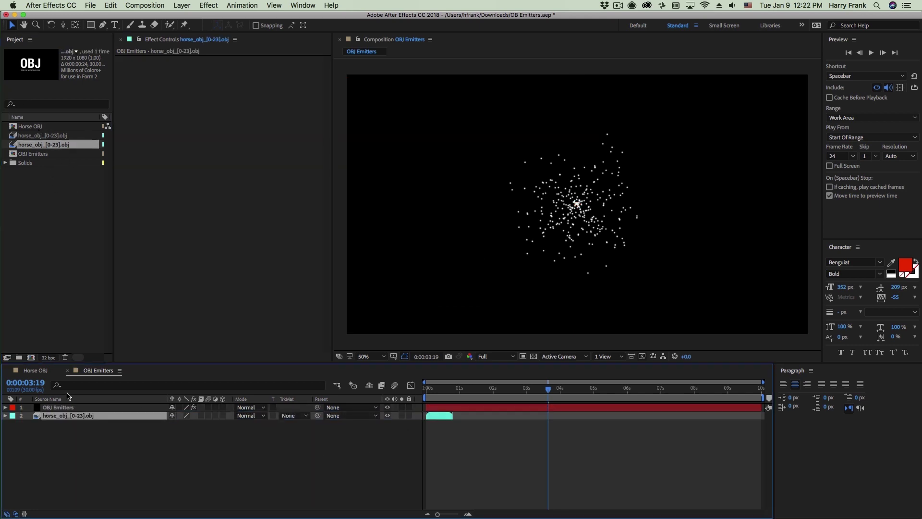
left_click(66, 407)
key("e")
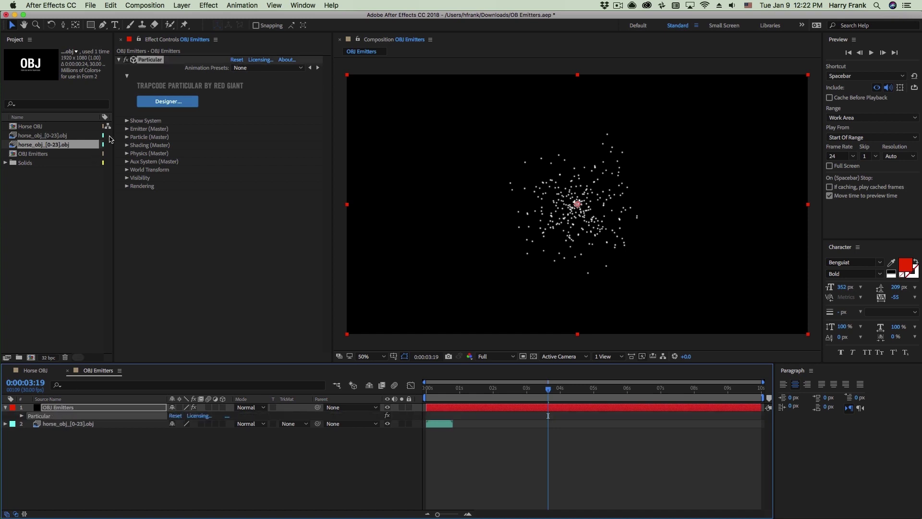
left_click(128, 129)
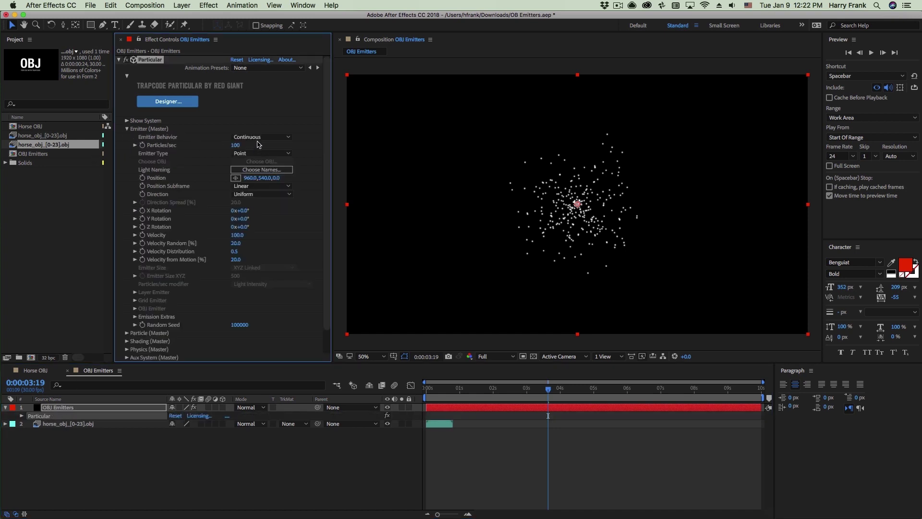
left_click(259, 153)
left_click(269, 227)
left_click(135, 309)
scroll(142, 310, "down", 1)
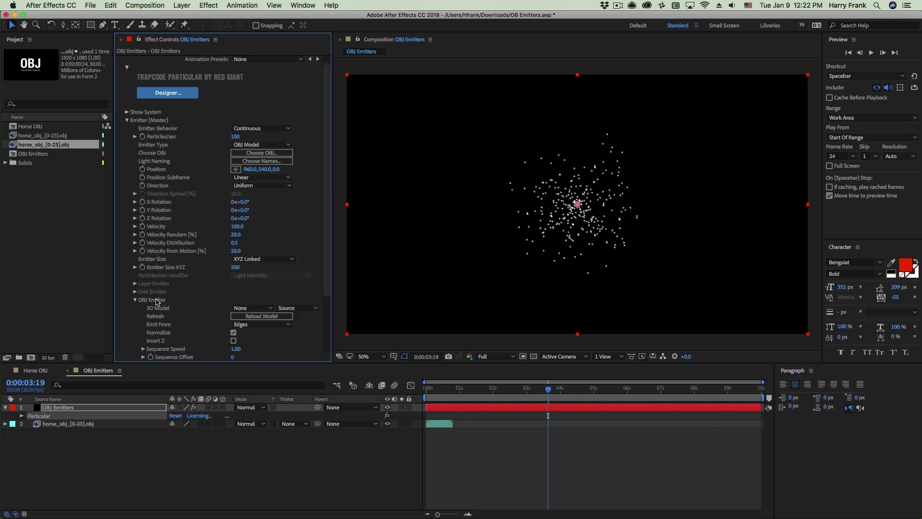
left_click(251, 308)
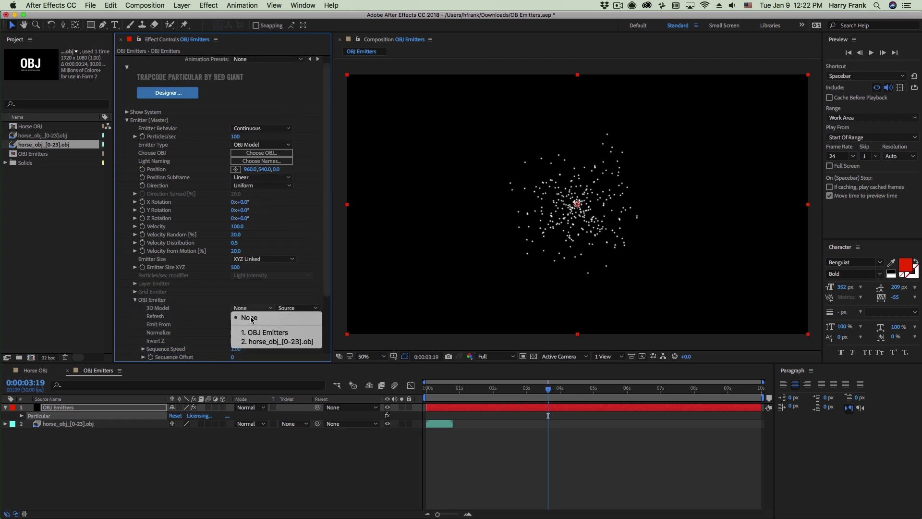
left_click(266, 342)
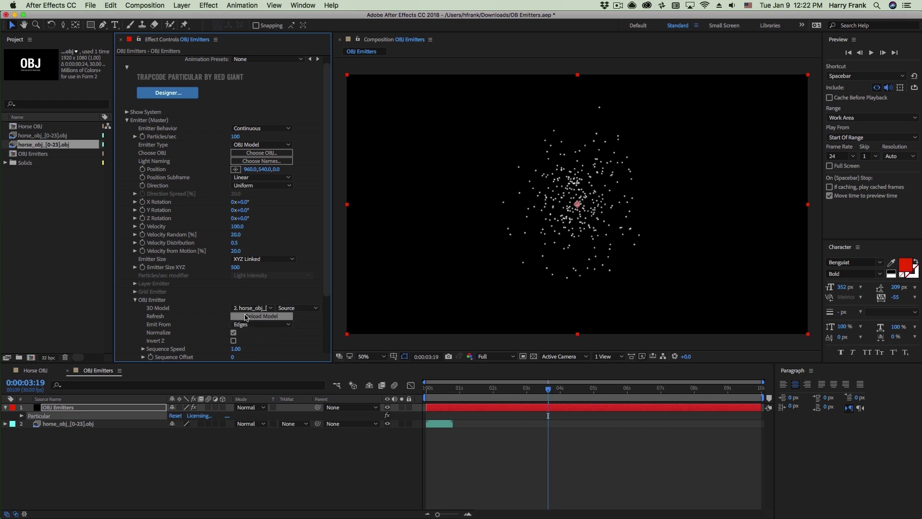
Play back the horse particle animation on the timeline.
left_click(441, 398)
key("space")
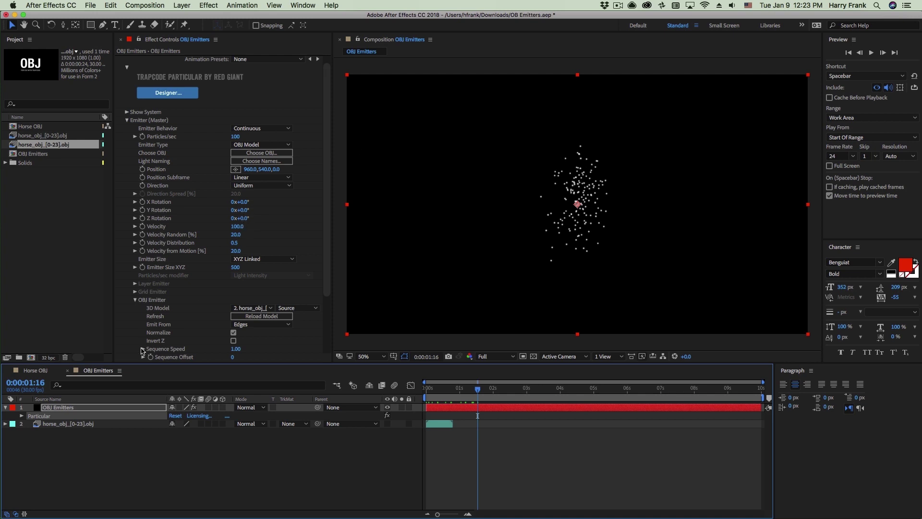
scroll(245, 218, "up", 1)
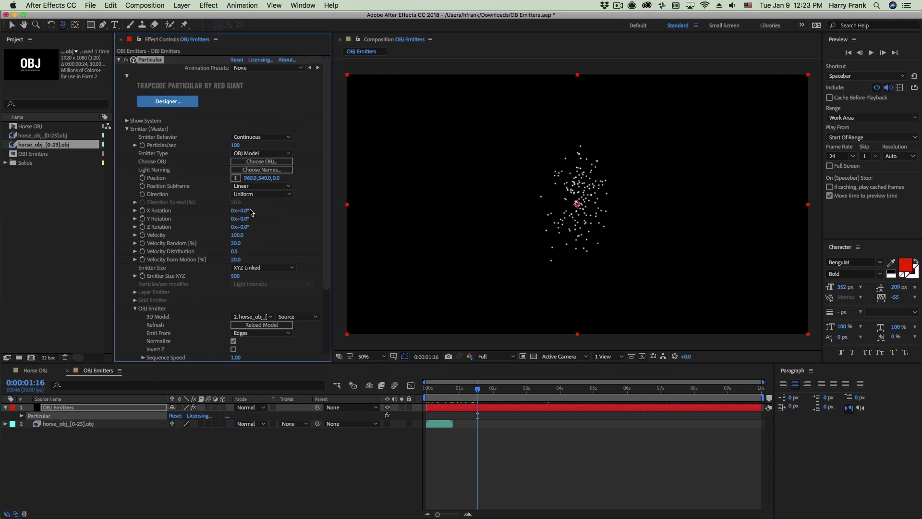
Set the emitter's Y Rotation to -90°, deselect layers, and start a new solid with Cmd+Y.
mouse_move(248, 219)
left_mouse_down()
mouse_move(285, 227)
mouse_move(243, 222)
left_mouse_up()
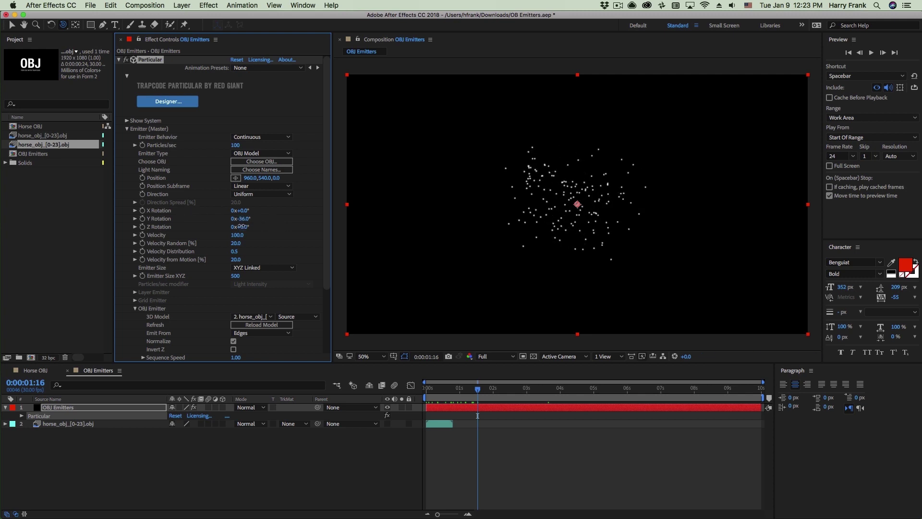
left_click(243, 219)
type("-9")
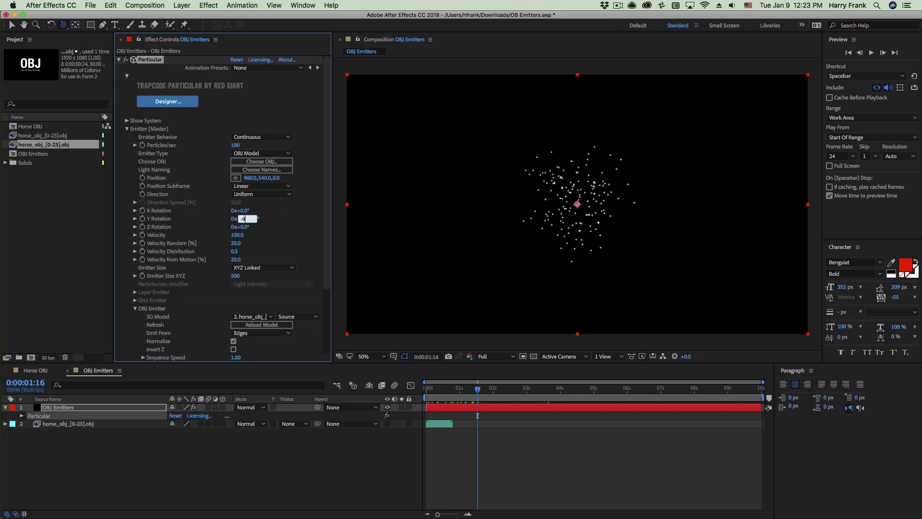
type("0")
key("Return")
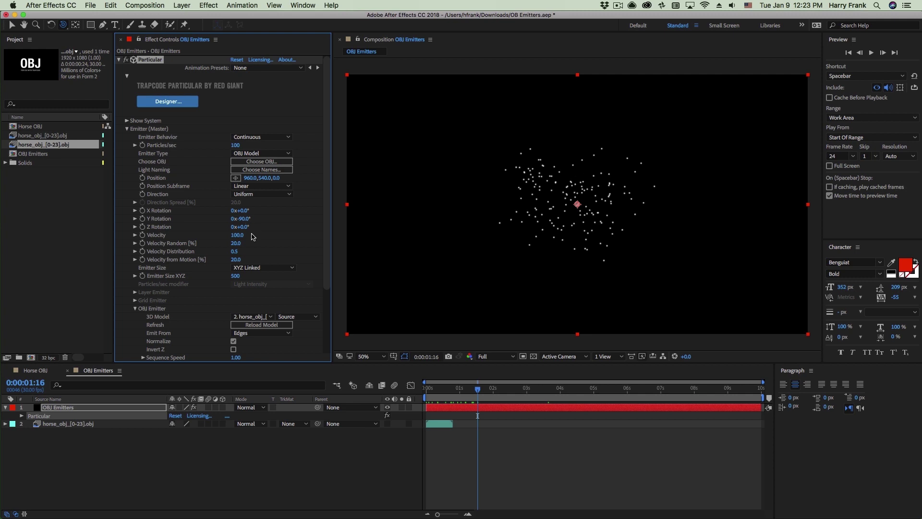
left_click(80, 448)
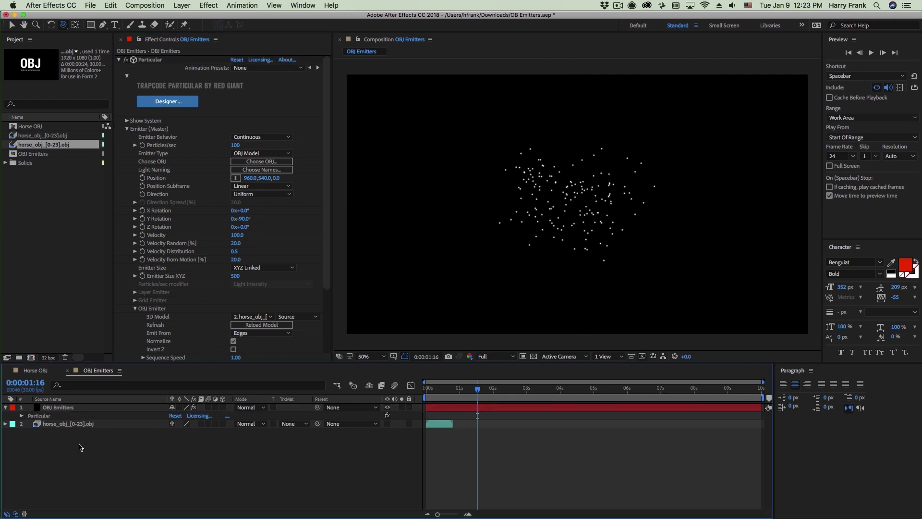
key("super+y")
Create the solid named Form and open the Effect menu.
type("Form")
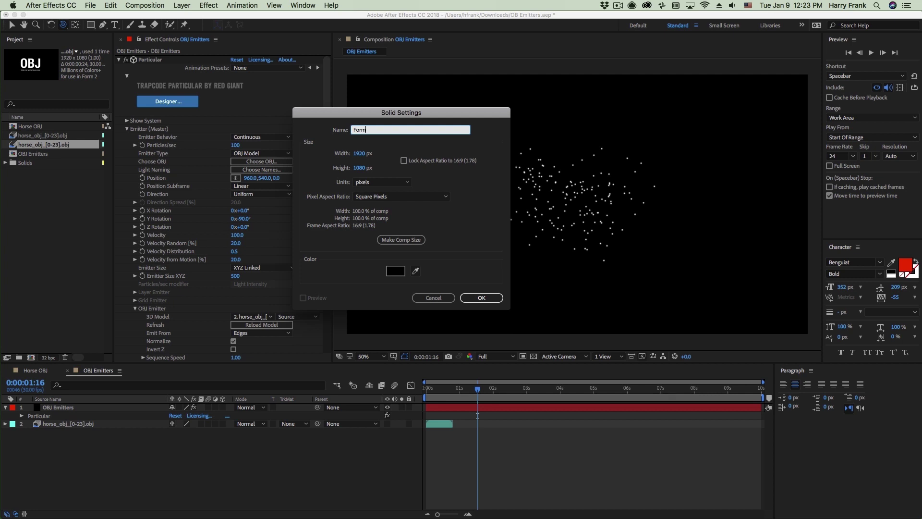
key("Return")
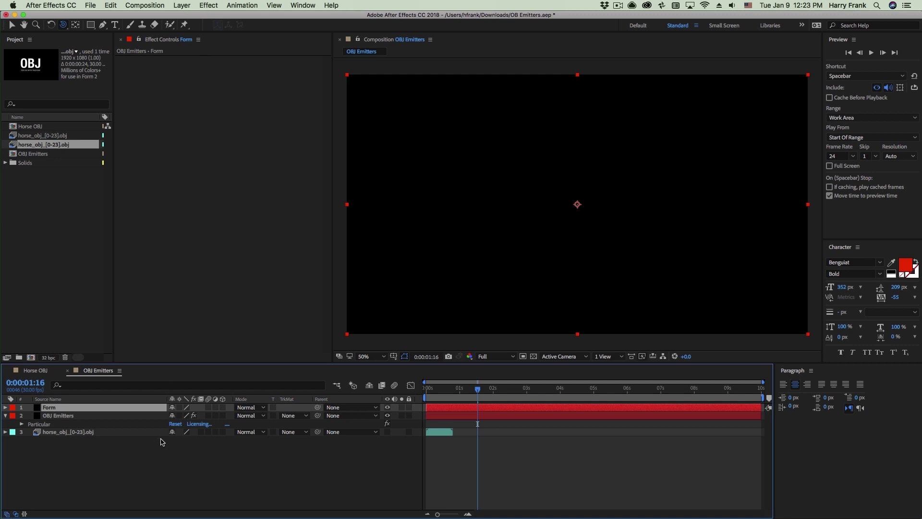
left_click(209, 6)
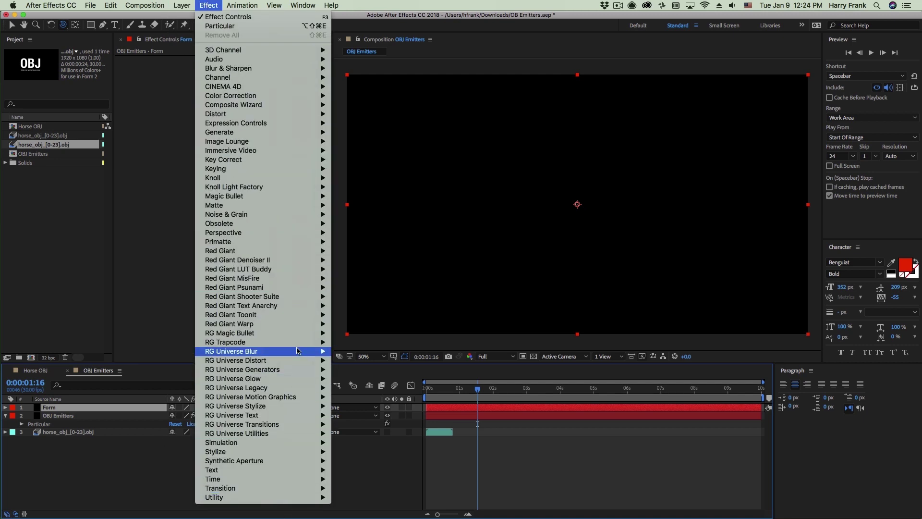
Apply RG Trapcode Form to the Form layer.
mouse_move(291, 372)
mouse_move(290, 342)
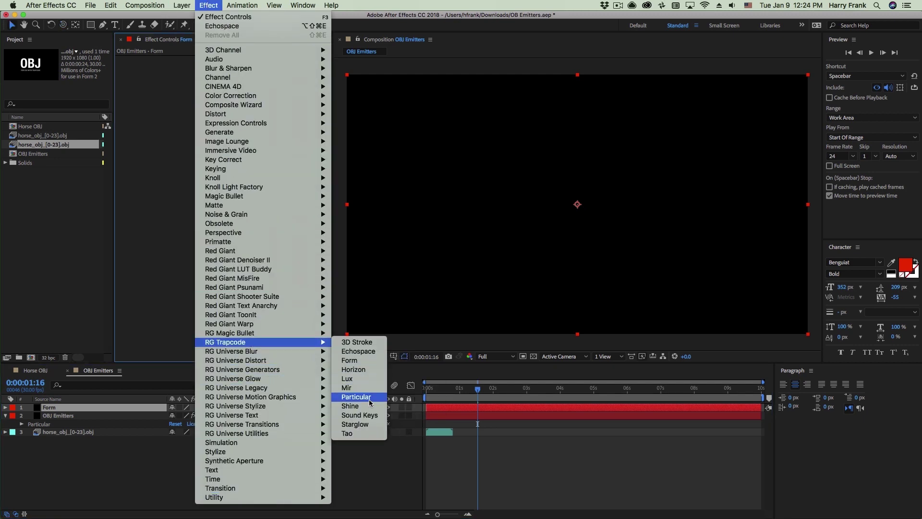
left_click(351, 360)
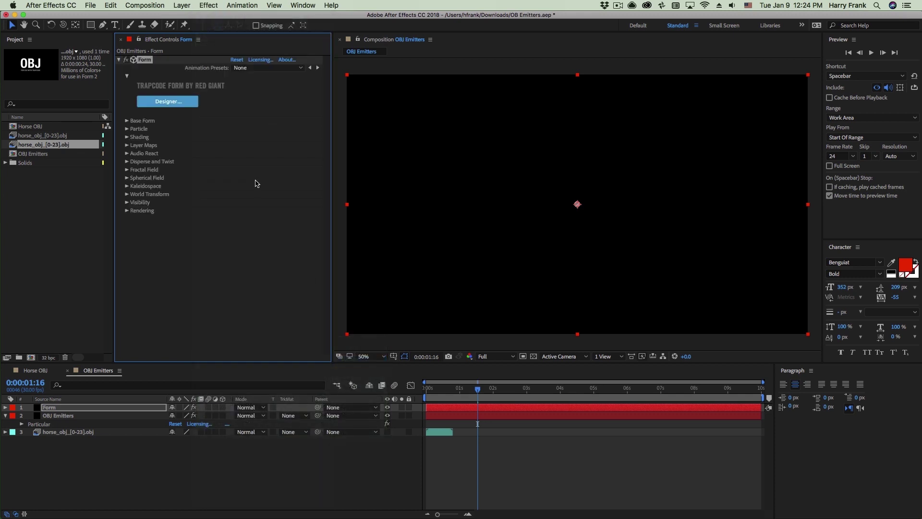
Set Form's Base Form to OBJ Model with the horse_obj_[0-23].obj layer as 3D Model.
left_click(128, 121)
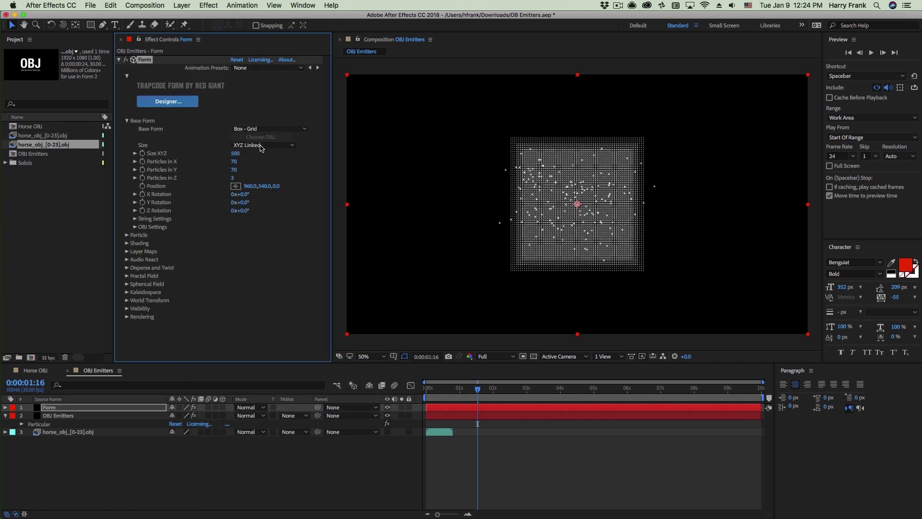
left_click(295, 128)
left_click(271, 170)
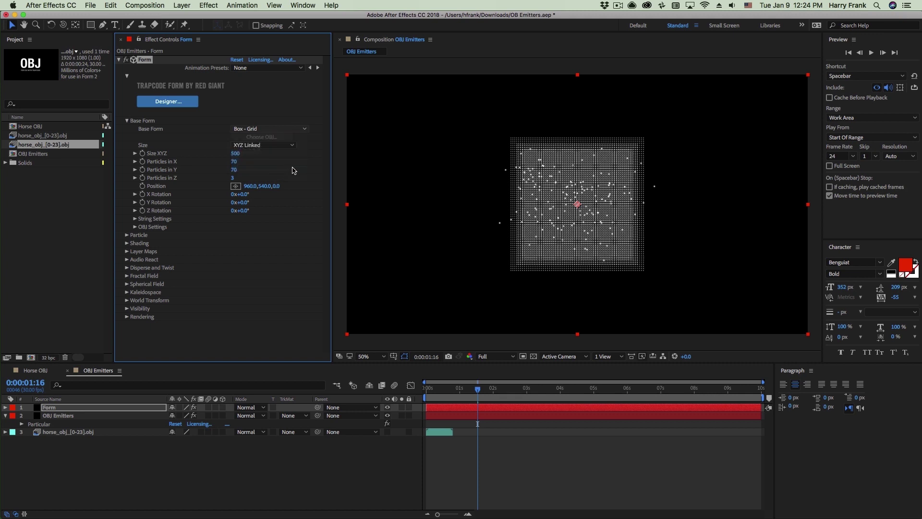
left_click(135, 226)
left_click(252, 235)
left_click(247, 278)
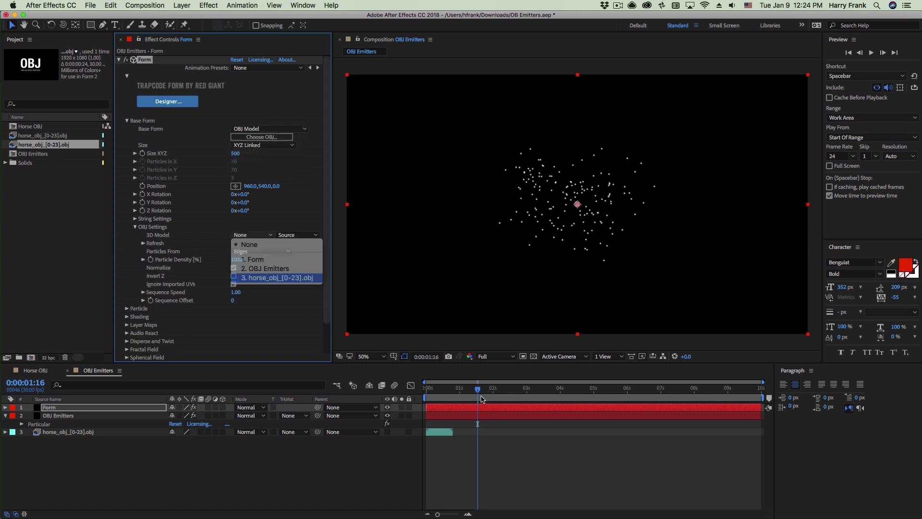
Rotate the horse form 90° on Y, set Particle Density to 10, and scrub ahead.
left_click_drag(242, 202, 250, 202)
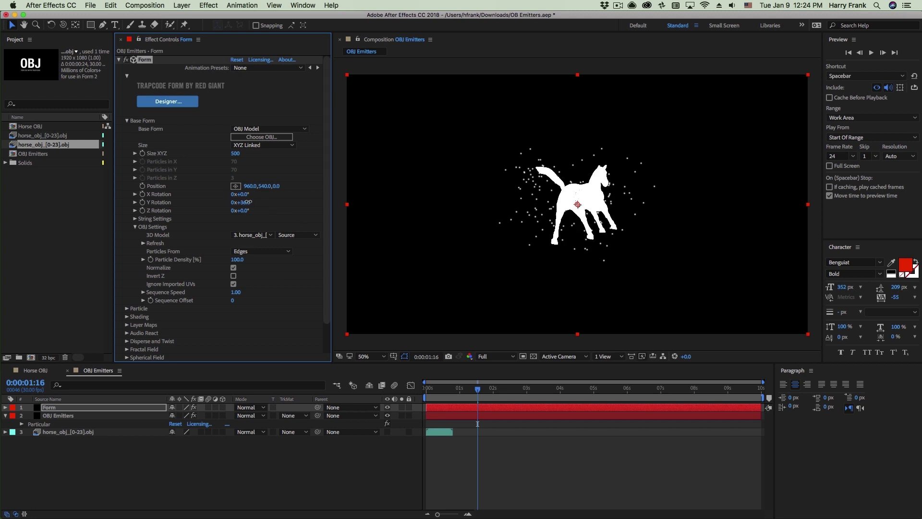
left_click(251, 202)
type("90")
key("Return")
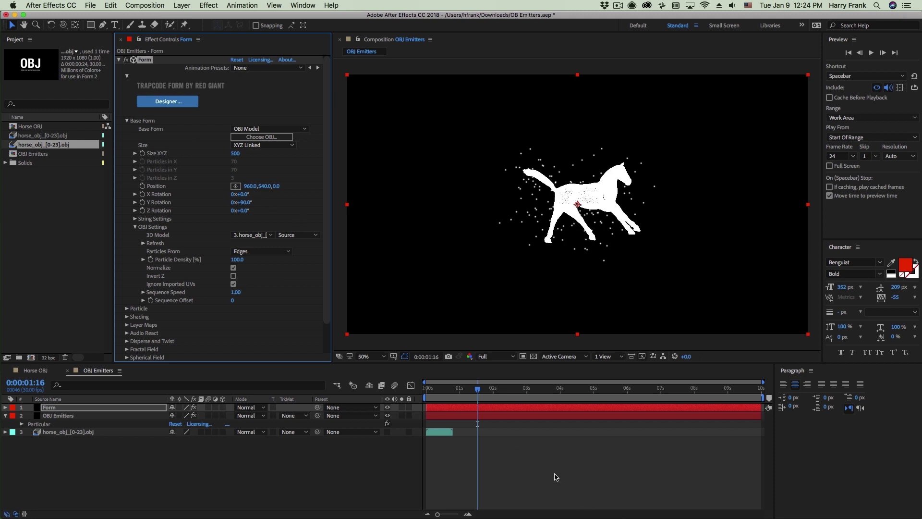
left_click(241, 260)
type("10")
key("Return")
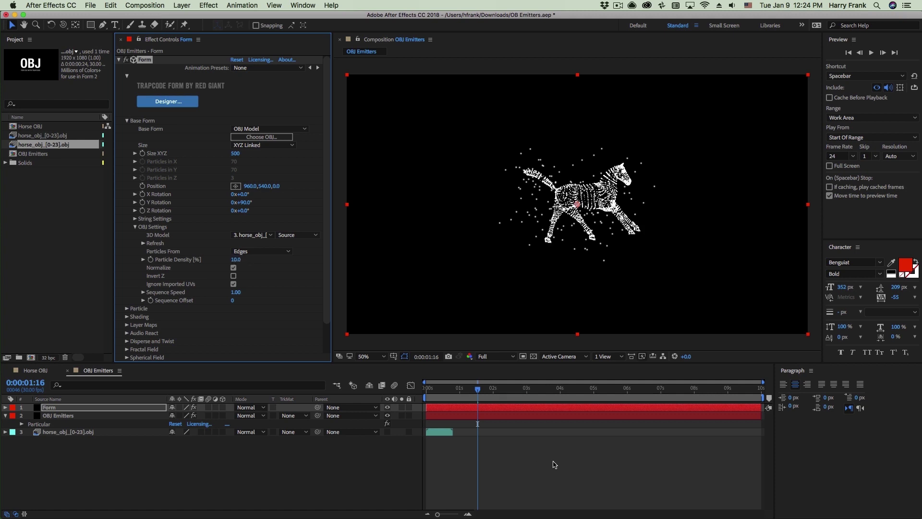
left_click_drag(458, 400, 489, 402)
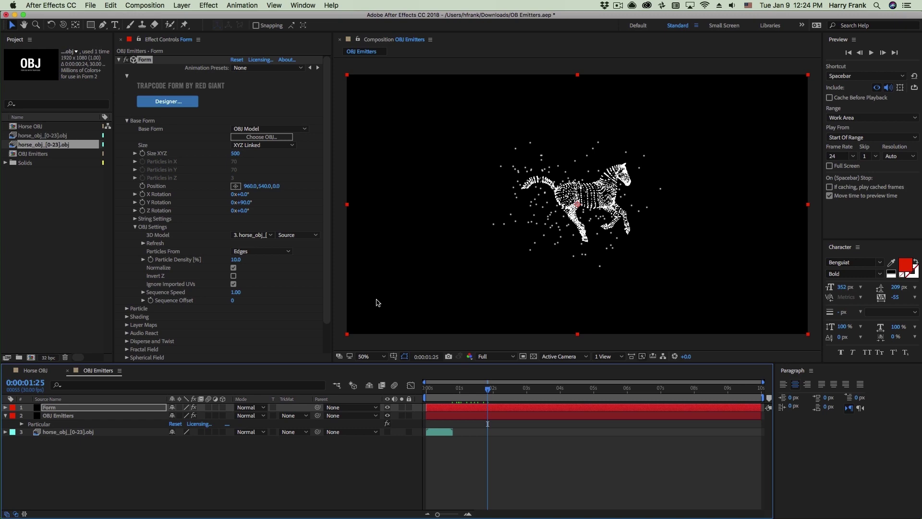
left_click(182, 5)
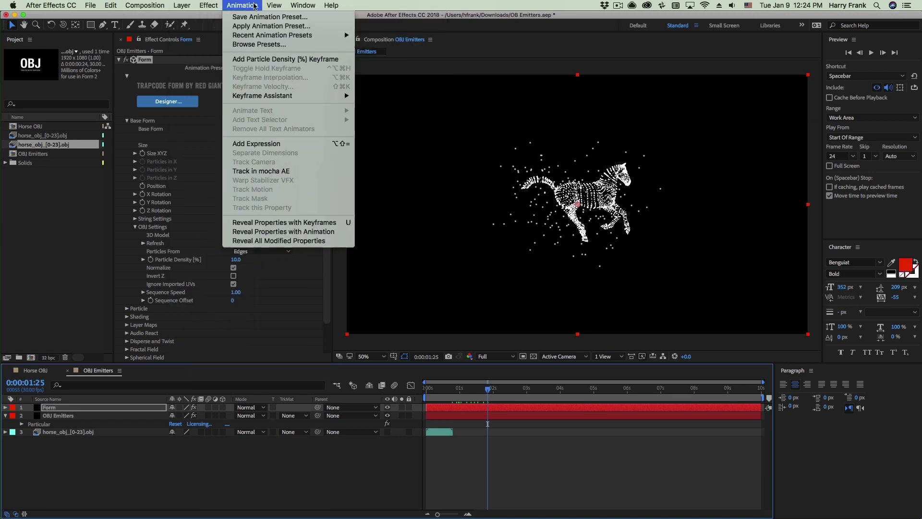
Add Camera 1 to the composition and switch to the camera orbit tool.
mouse_move(189, 17)
left_click(336, 44)
key("Return")
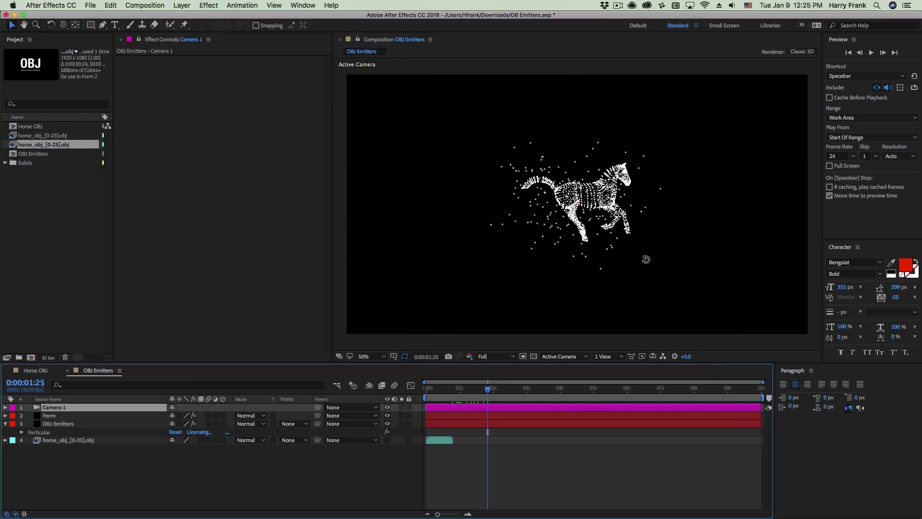
key("c")
scroll(605, 233, "up", 3)
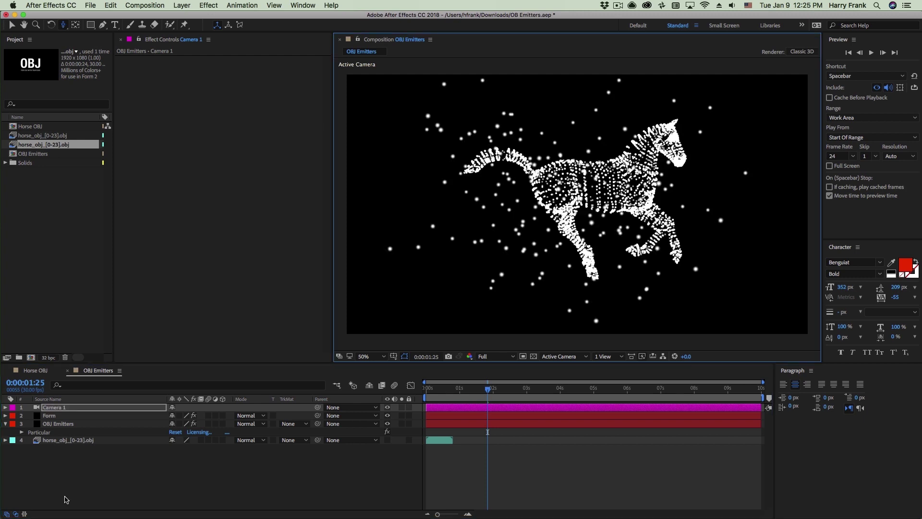
On OBJ Emitters, raise Particles/sec to 2300 and set the emitter Y Rotation to 90°.
left_click(56, 424)
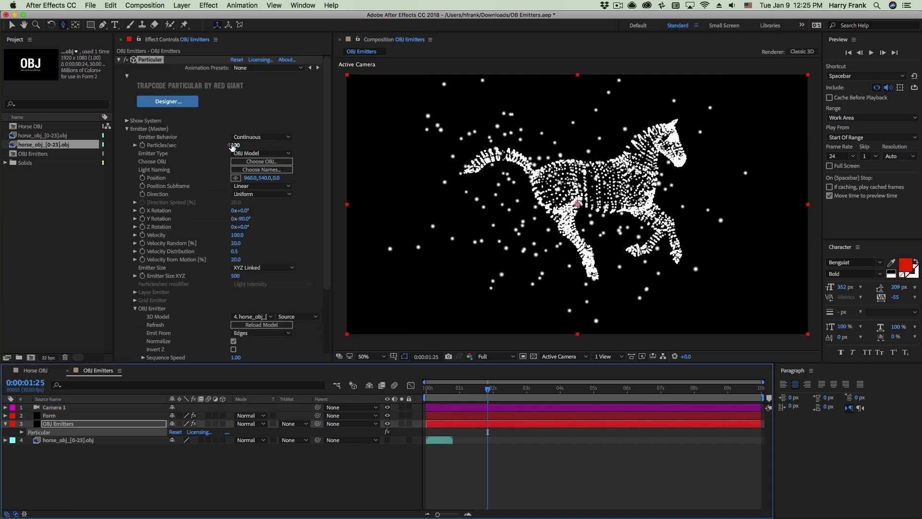
left_click_drag(235, 145, 343, 157)
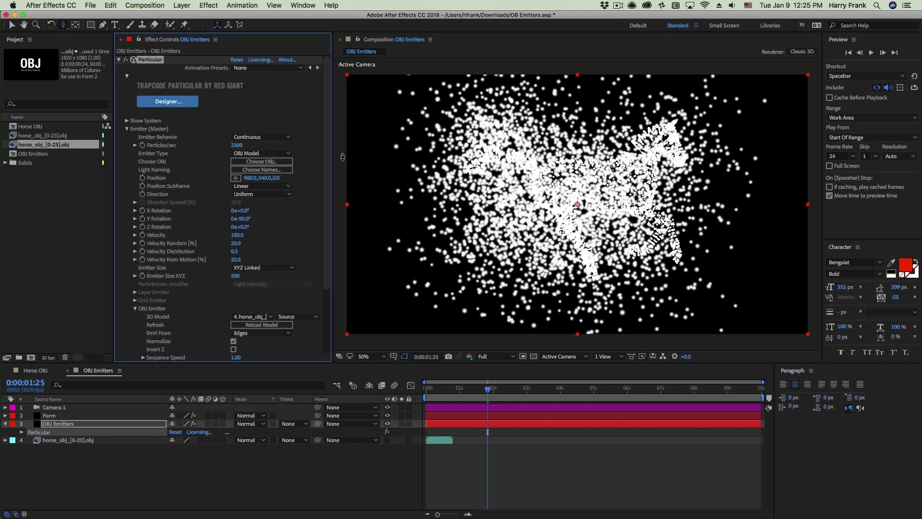
left_click(245, 219)
type("90")
key("Return")
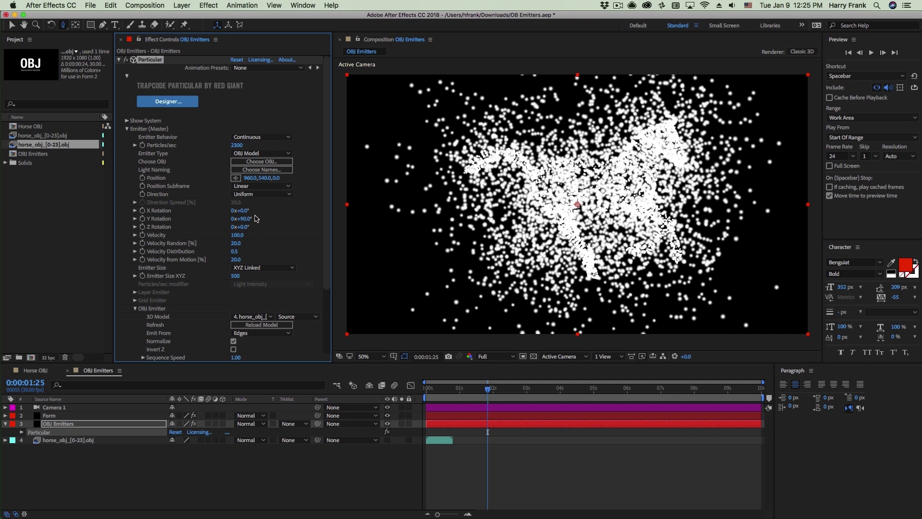
Set the emitter Direction to Directional and Velocity to -120 so particles trail behind.
scroll(237, 144, "down", 2)
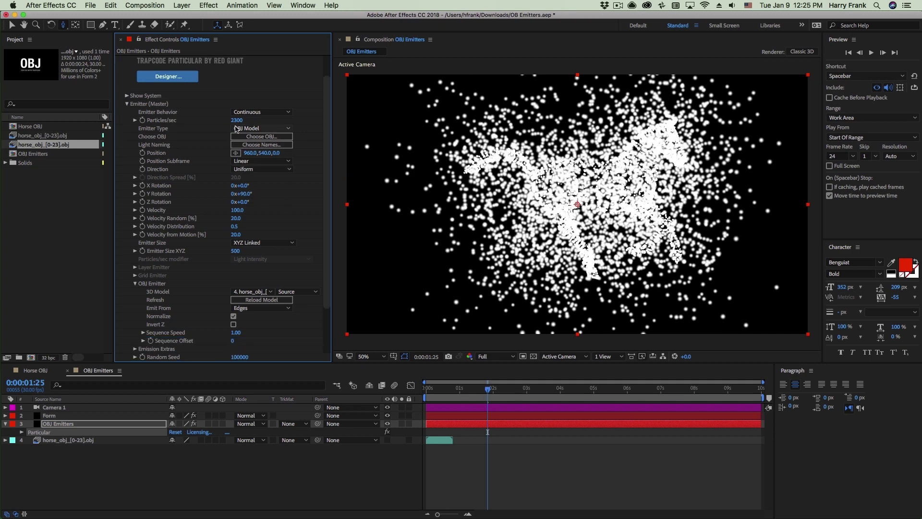
left_click(251, 172)
left_click(253, 189)
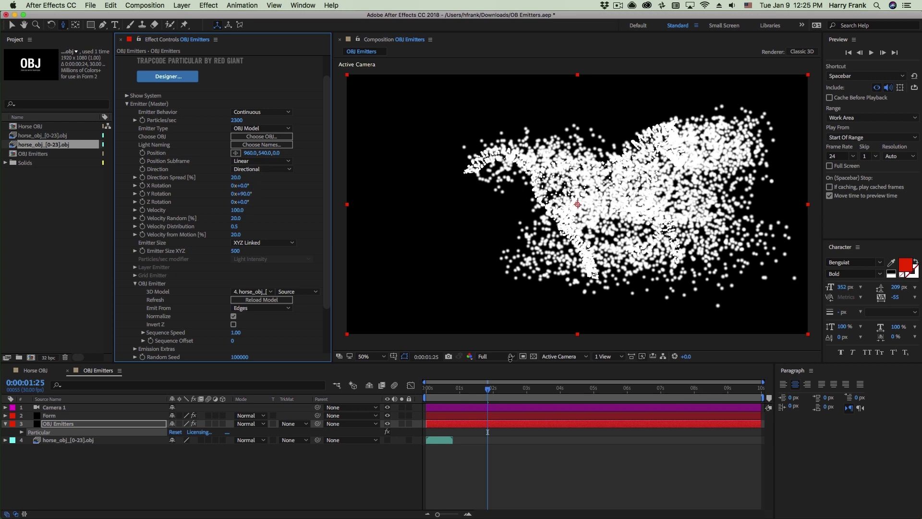
left_click_drag(465, 388, 540, 432)
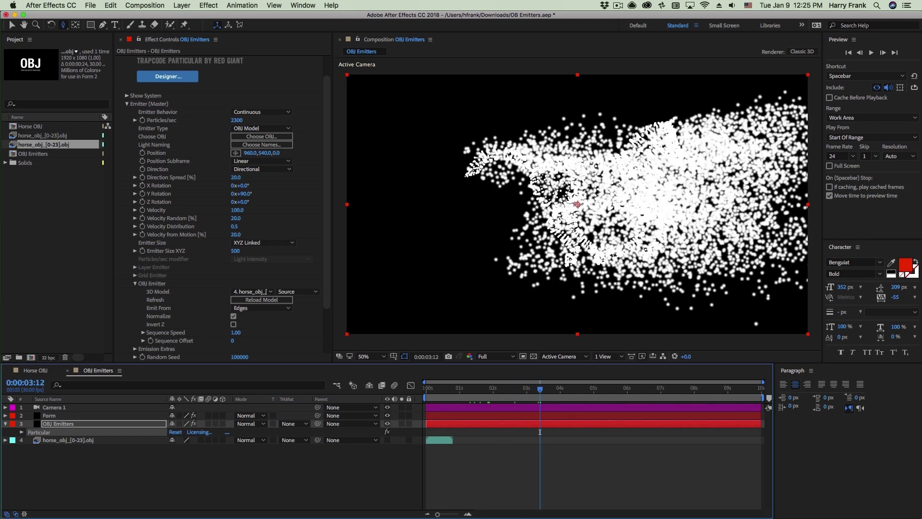
mouse_move(237, 214)
left_mouse_down()
mouse_move(206, 215)
mouse_move(226, 220)
left_mouse_up()
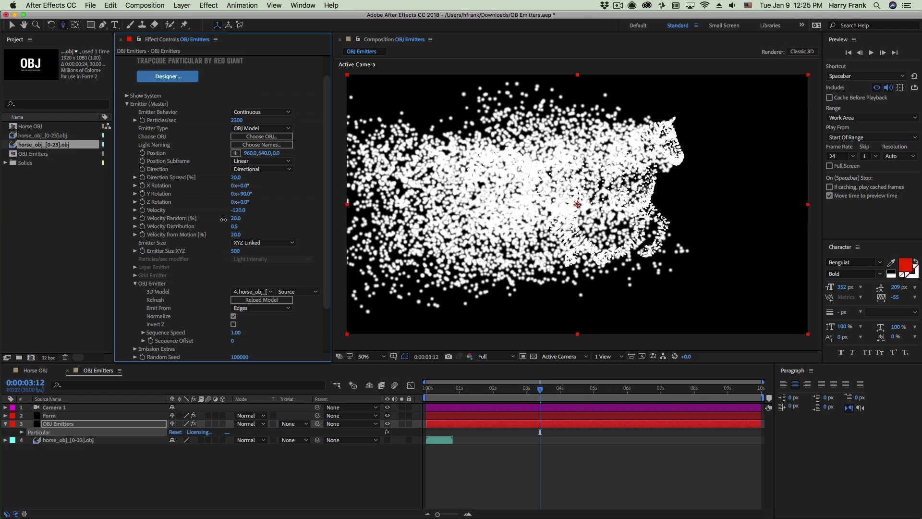
Set particle Life to 1.0 second and choose a shrinking Size over Life preset.
left_click(126, 103)
left_click(127, 137)
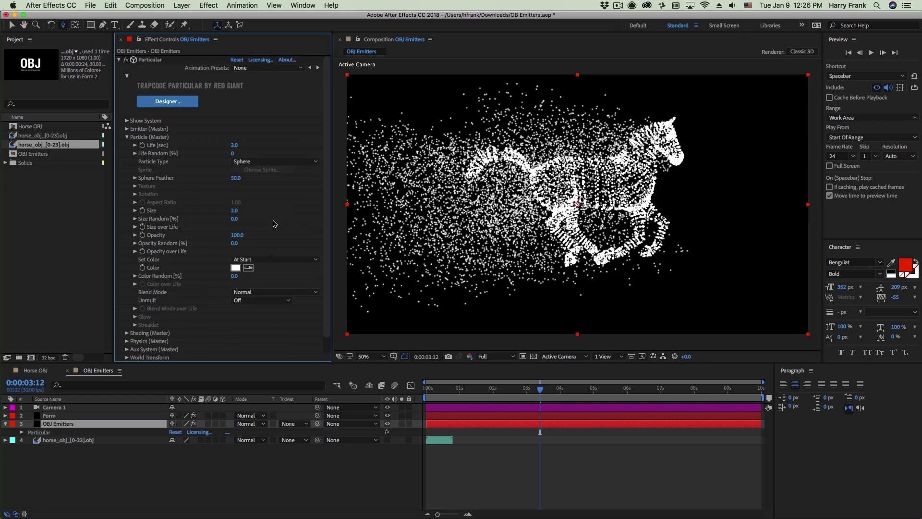
left_click(235, 145)
type("1.0")
key("Return")
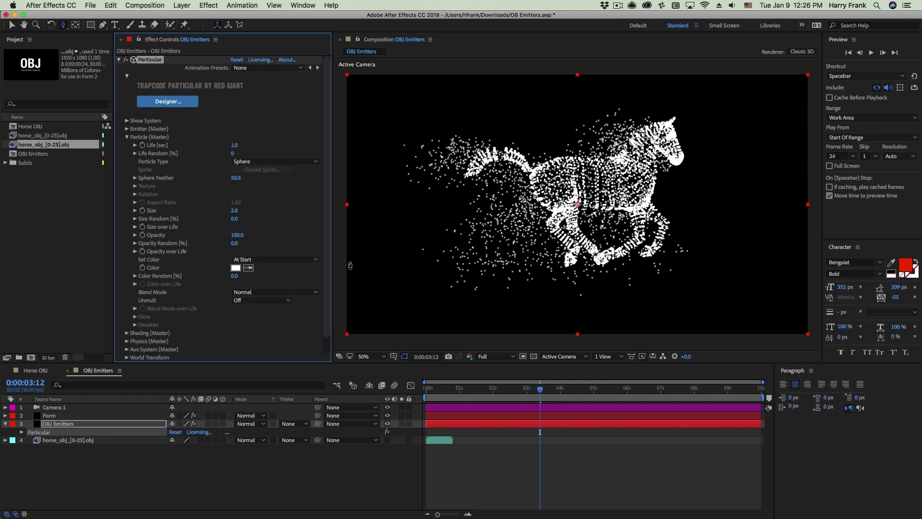
left_click(136, 228)
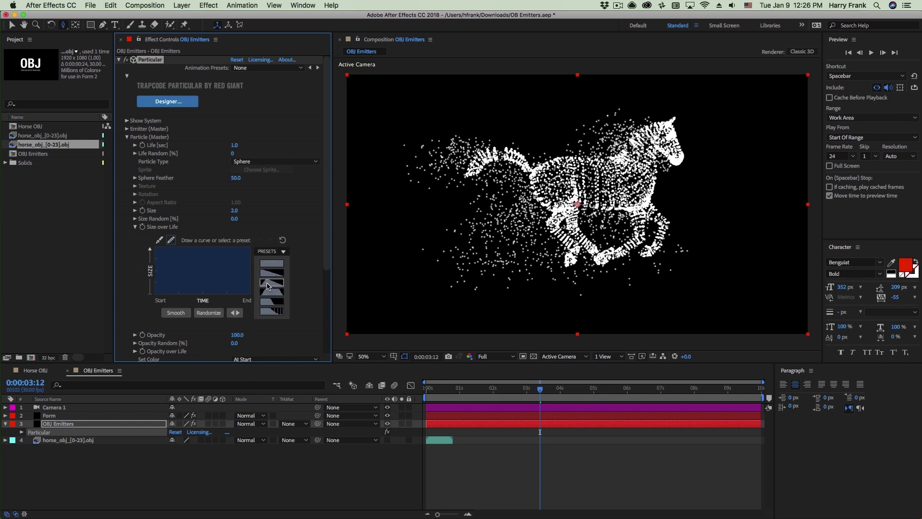
left_click(267, 286)
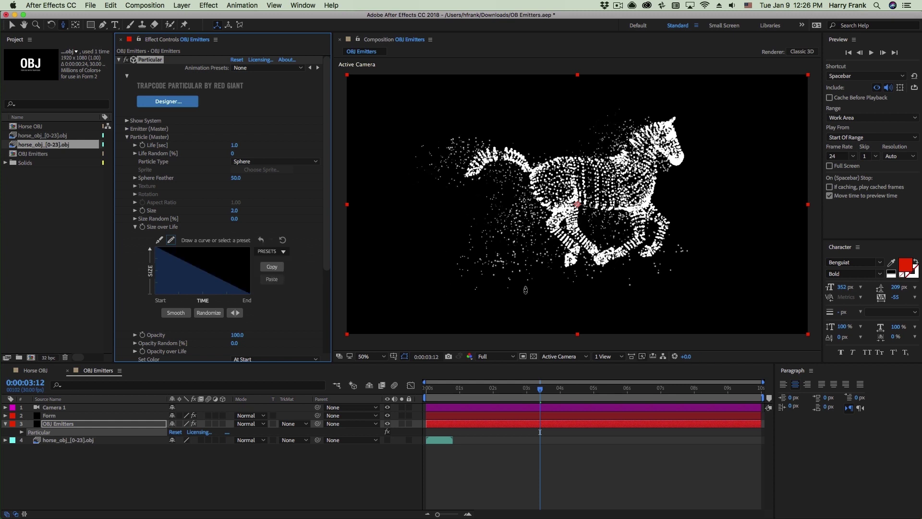
Raise the emitter's Particles/sec to 5000.
left_click(127, 129)
left_click(240, 120)
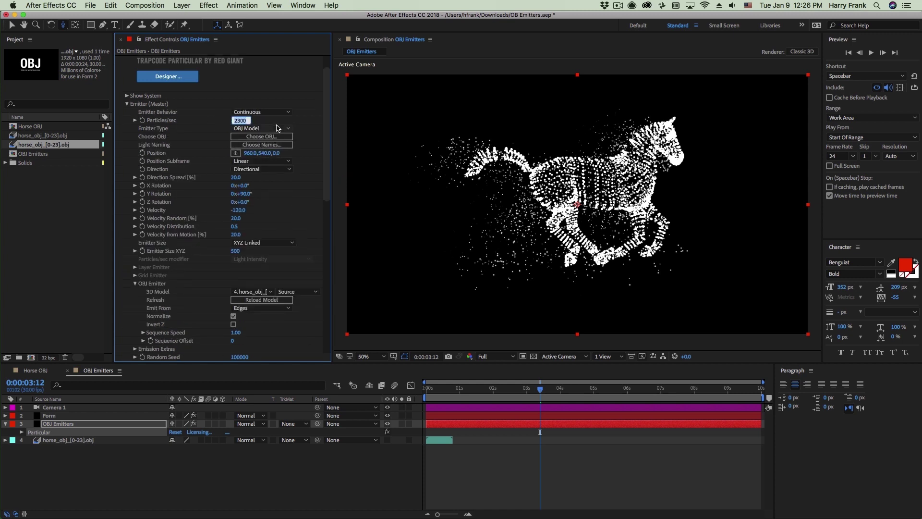
type("5000")
key("Return")
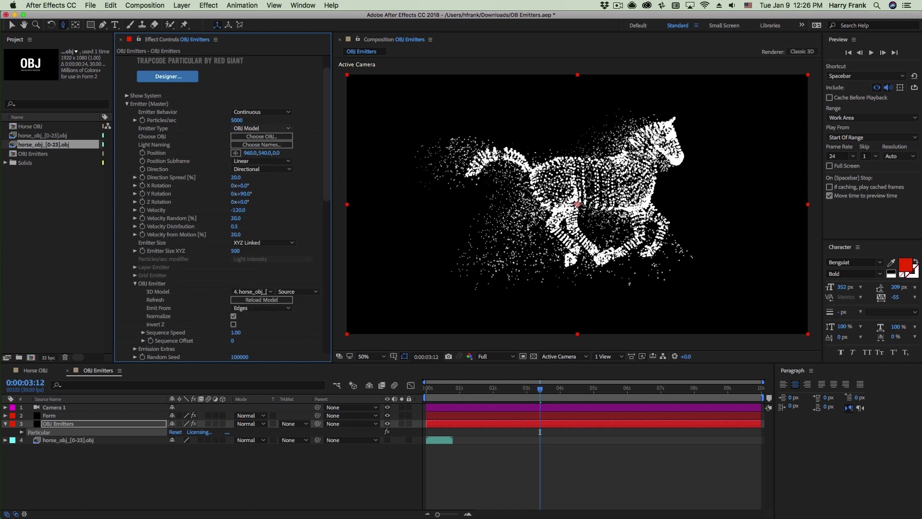
Scrub the timeline and preview the denser horse particle trail.
key("v")
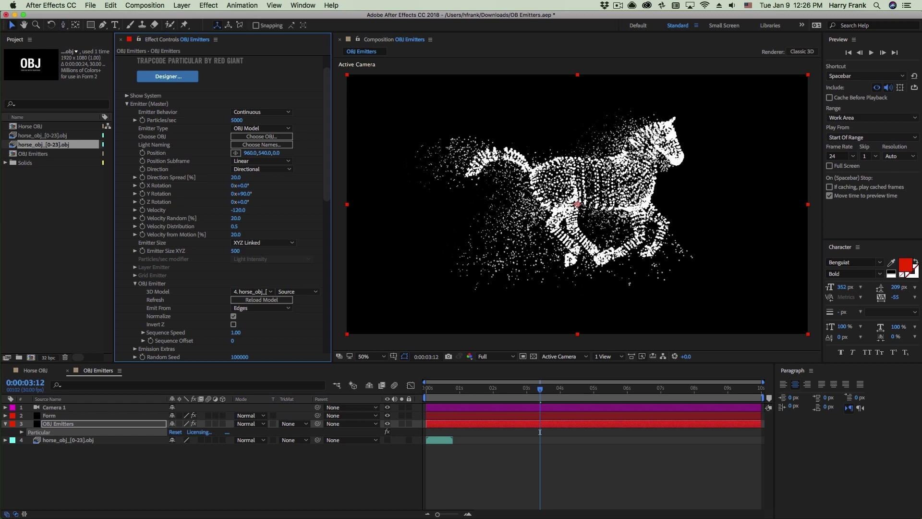
left_click(478, 390)
left_click_drag(481, 394, 521, 410)
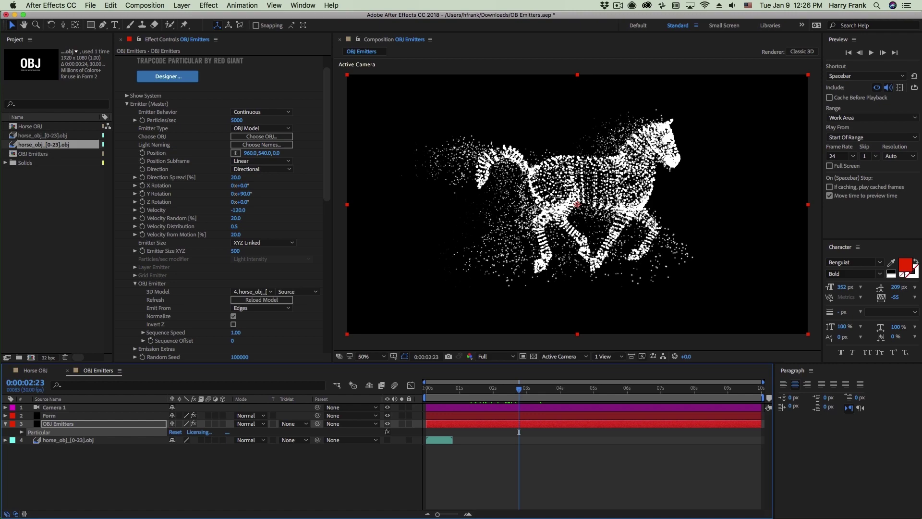
key("space")
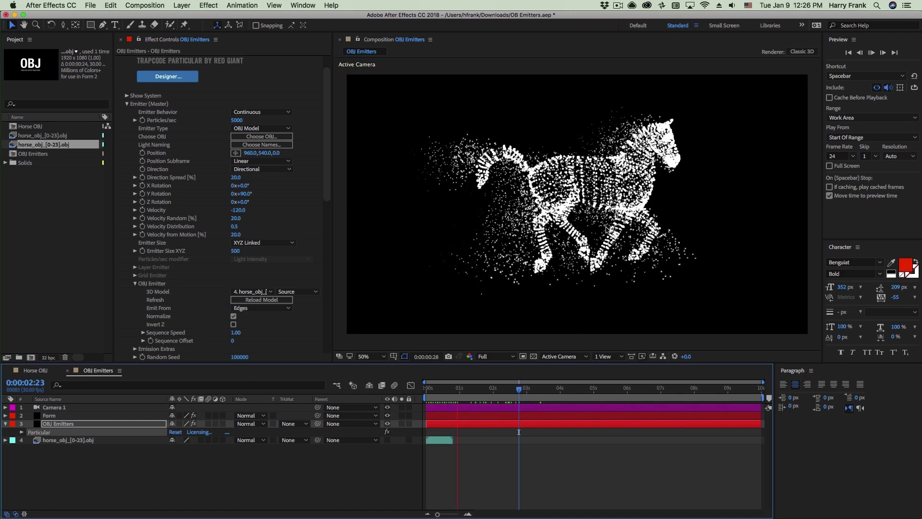
key("space")
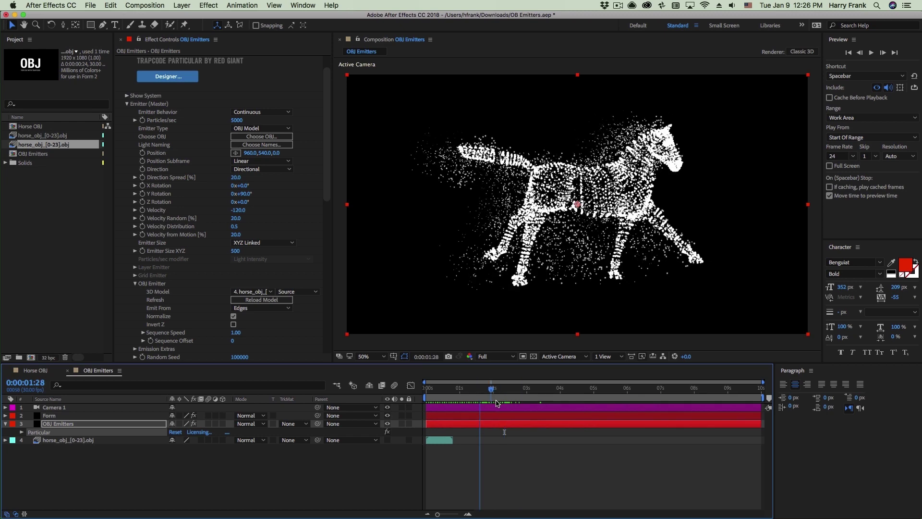
key("Page_Down")
key("Page_Down")
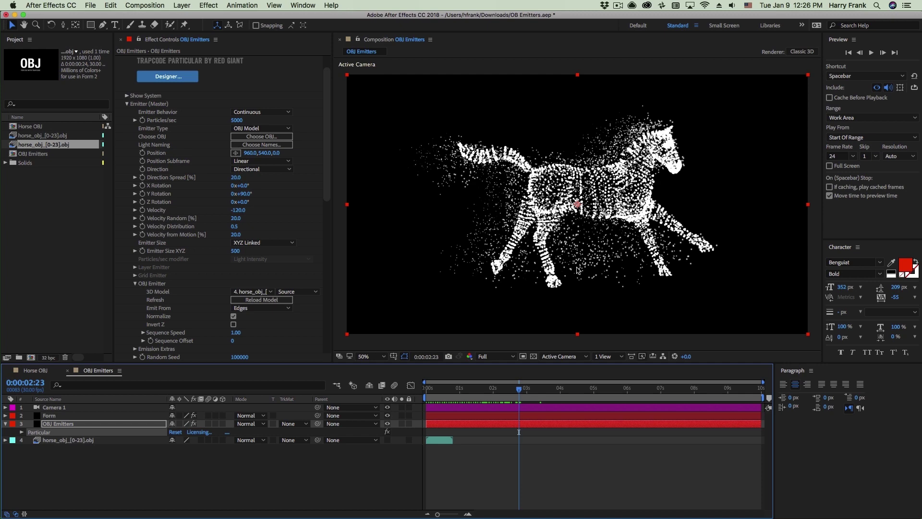
scroll(233, 288, "down", 2)
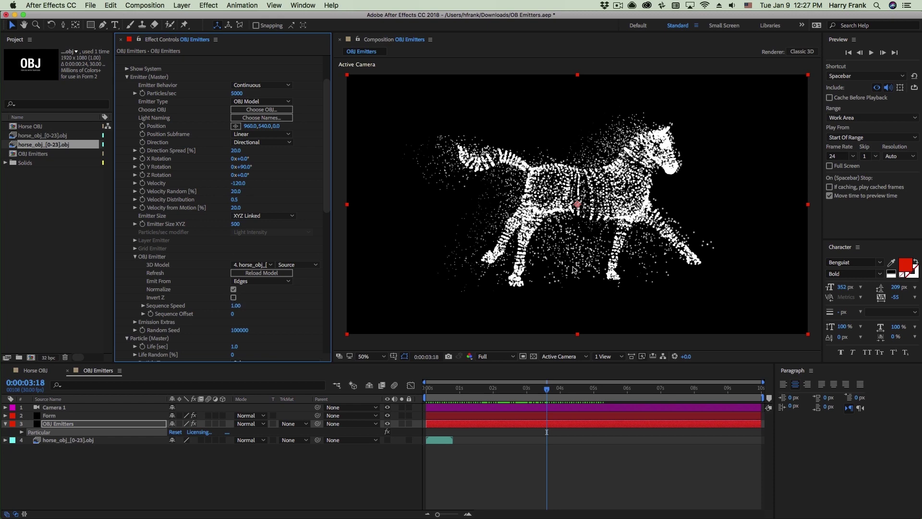
Try Invert Z on the horse emitter and leave it turned off.
left_click(234, 298)
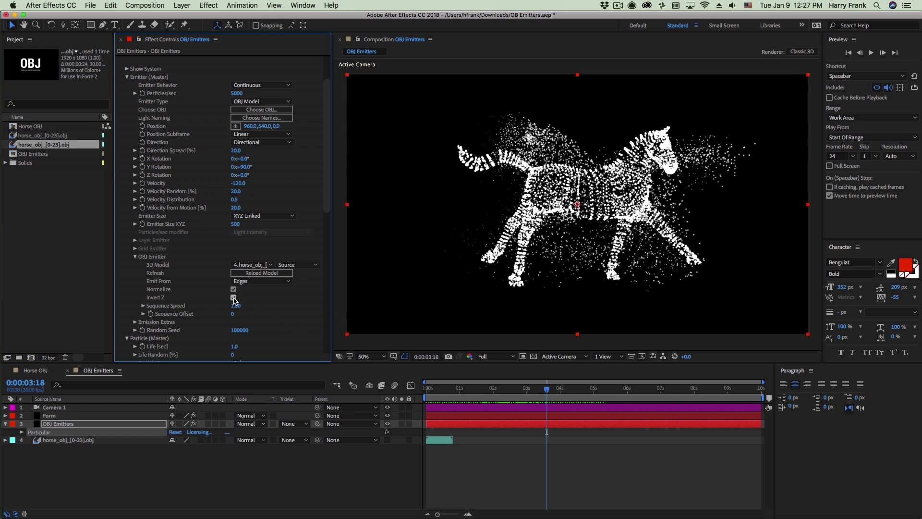
left_click(234, 297)
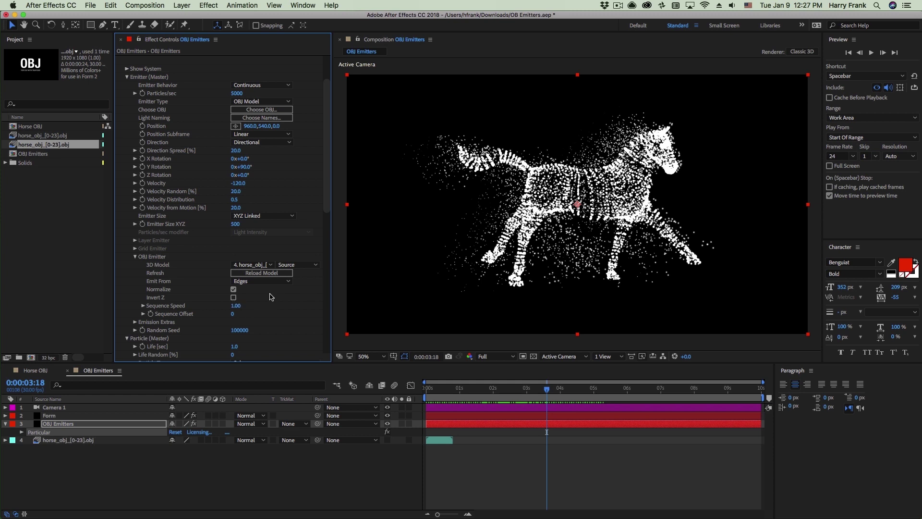
left_click(234, 298)
left_click(234, 298)
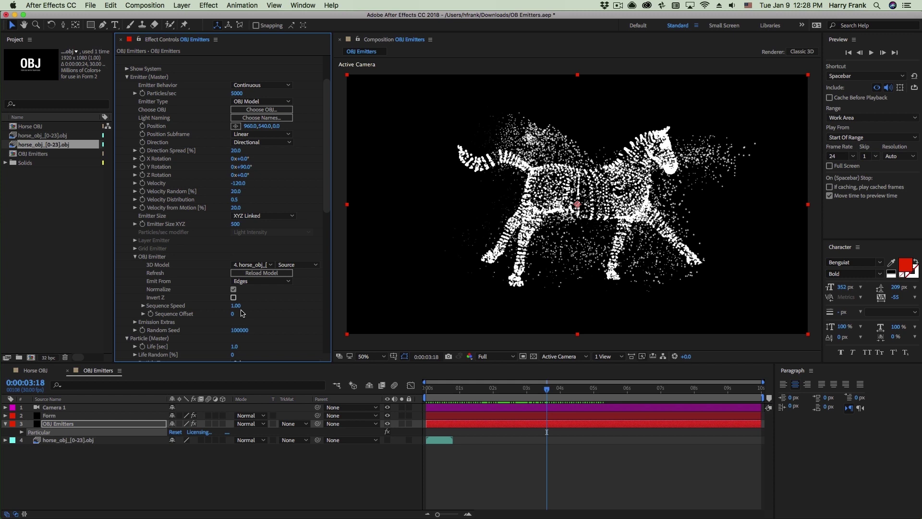
Keep Sequence Speed at 1.00, raise Sequence Offset by several frames, and stop the preview.
left_click(235, 306)
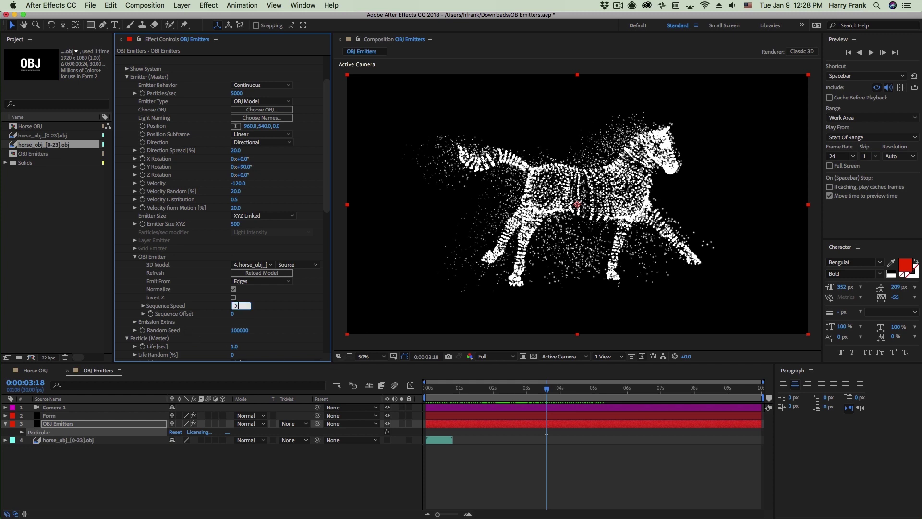
type("2.")
key("BackSpace")
key("BackSpace")
type("1")
key("super+a")
key("Return")
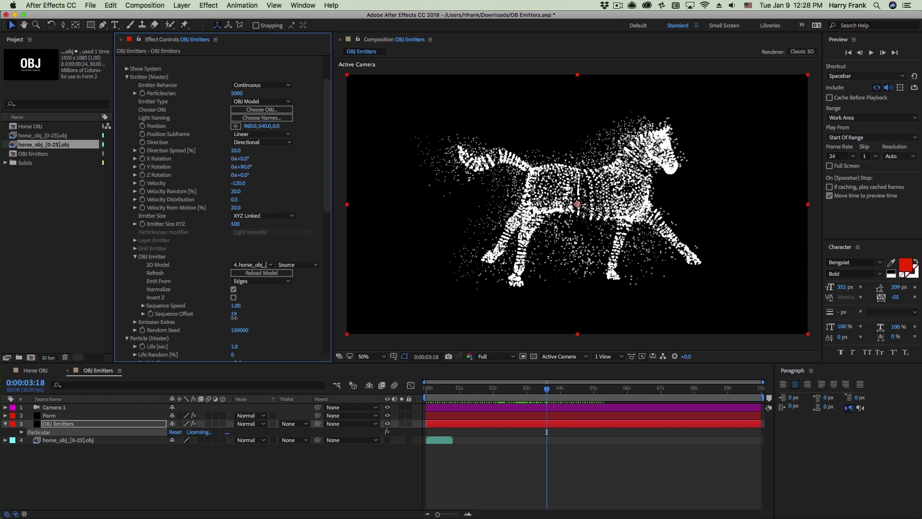
left_click_drag(234, 315, 241, 315)
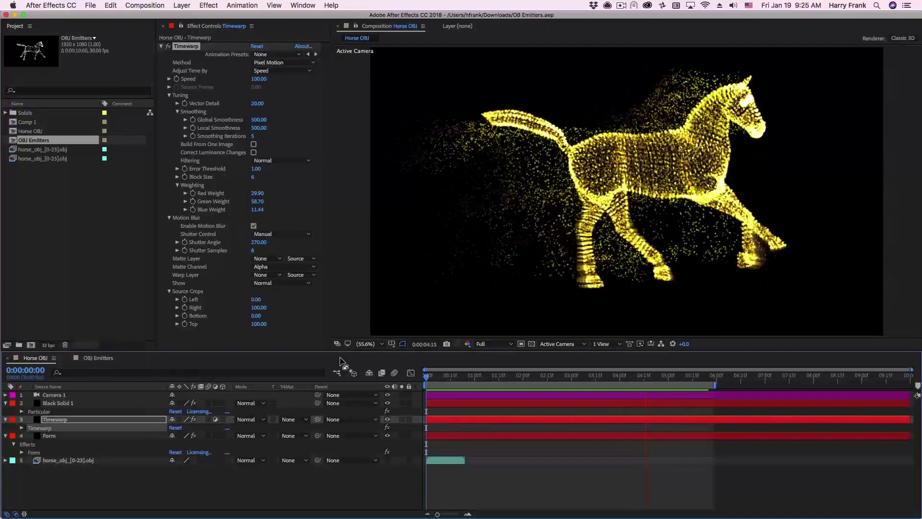
key("space")
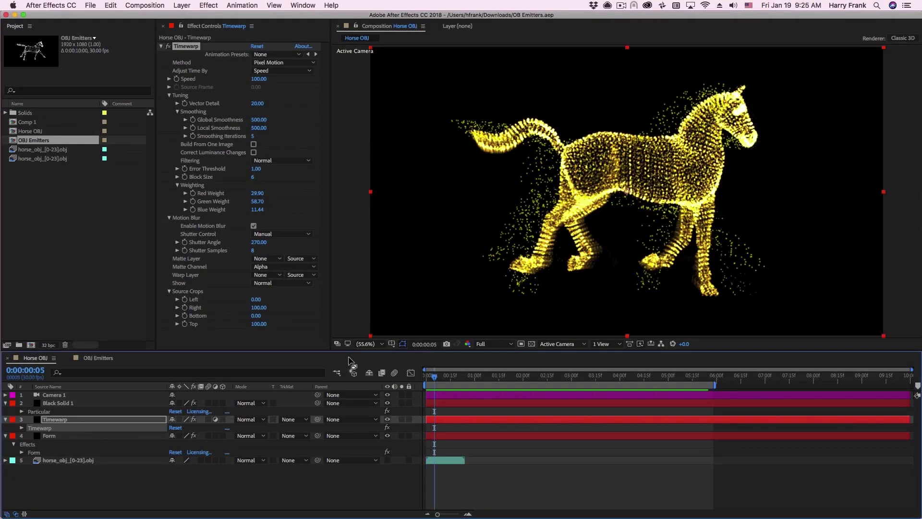